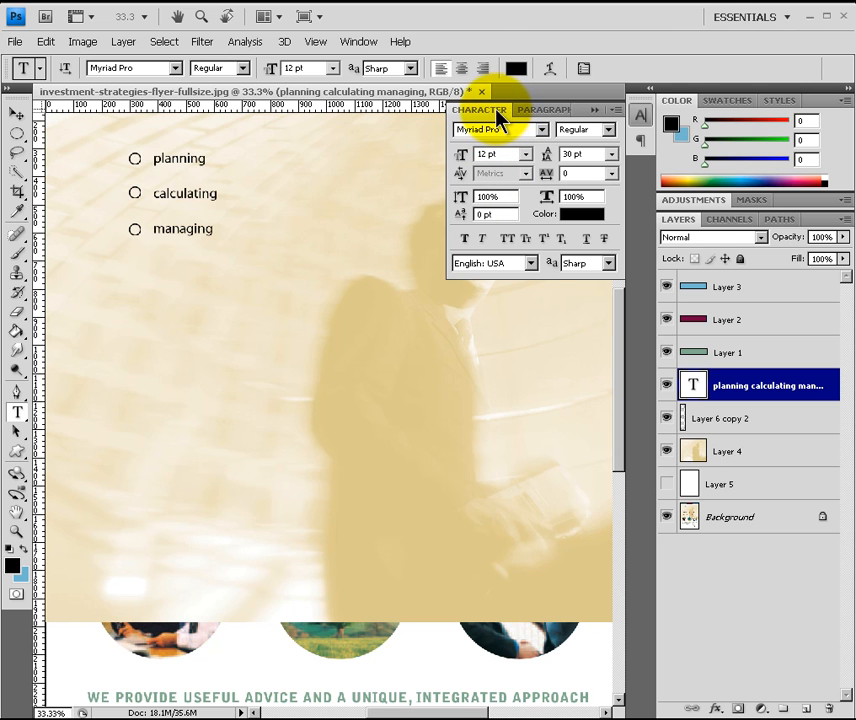
Step: Dock the Character panel with the Color, Swatches and Styles group and collapse the Paragraph panel
drag(500, 118, 692, 180)
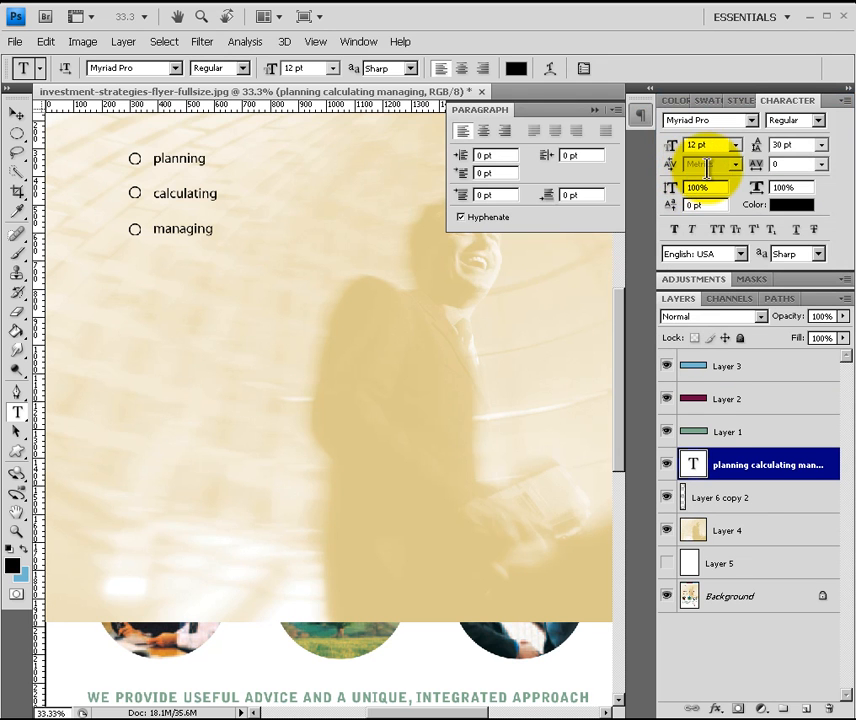
click(595, 108)
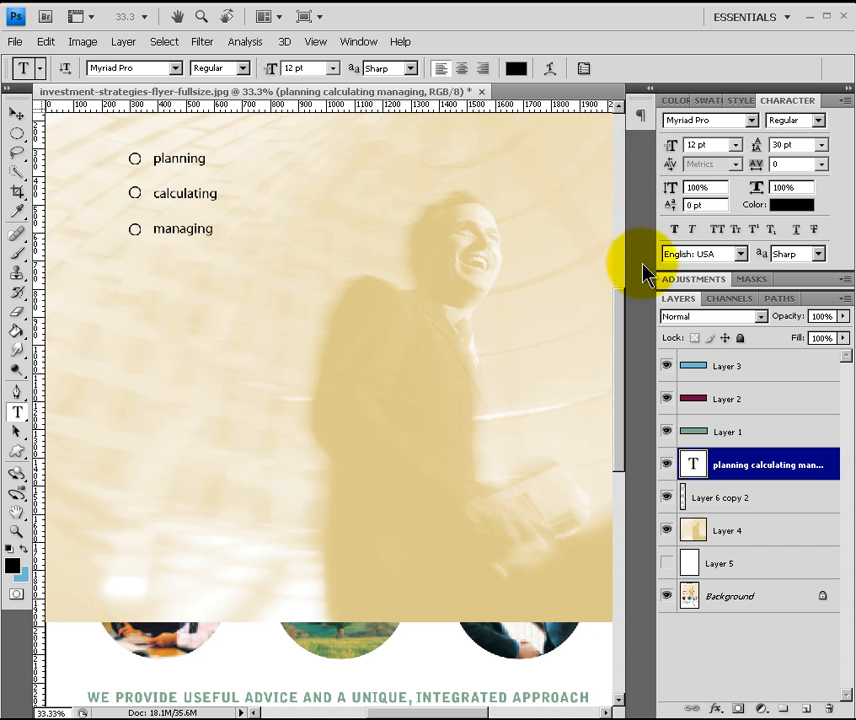
click(693, 205)
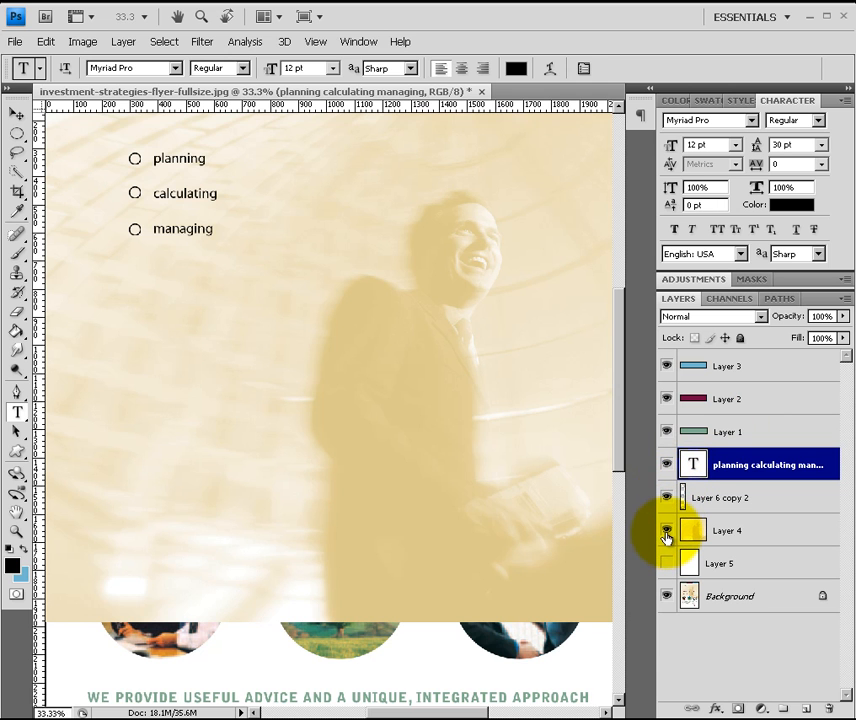
Step: Compare the bullet text with the original under Layer 4, and set the tracking of "planning calculating managing" to 200
click(666, 532)
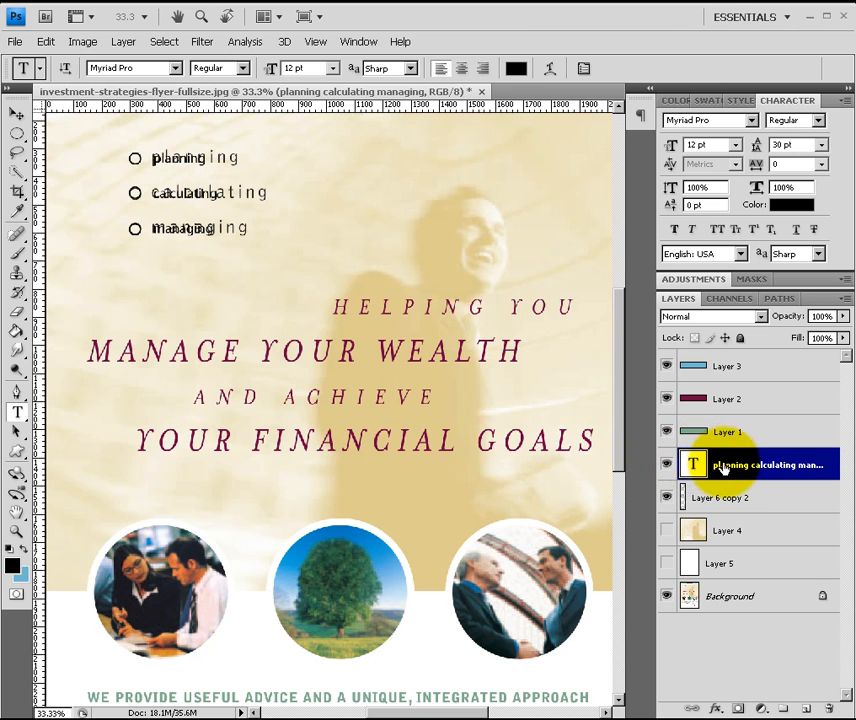
click(666, 530)
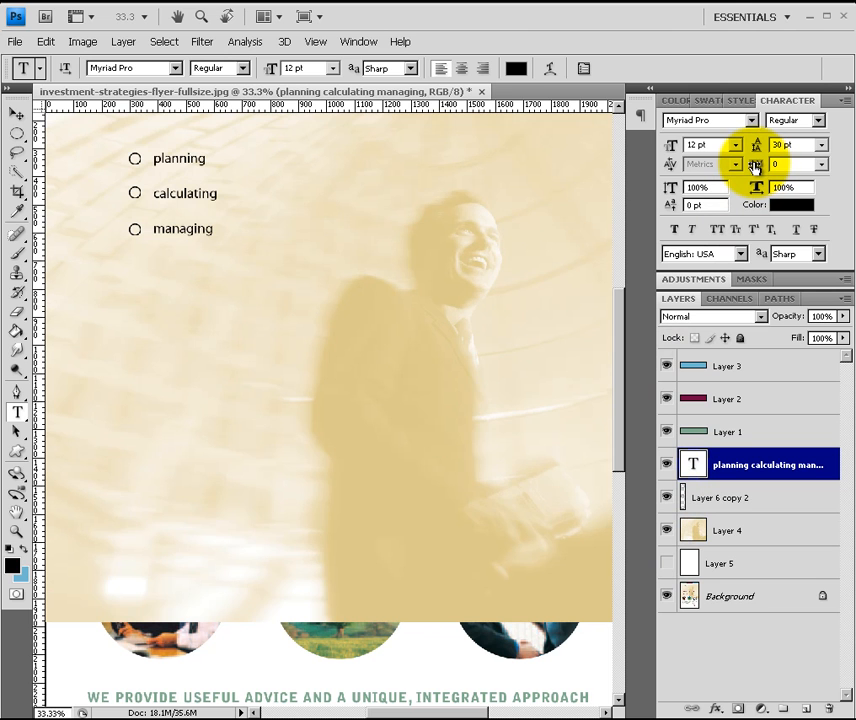
drag(756, 166, 759, 168)
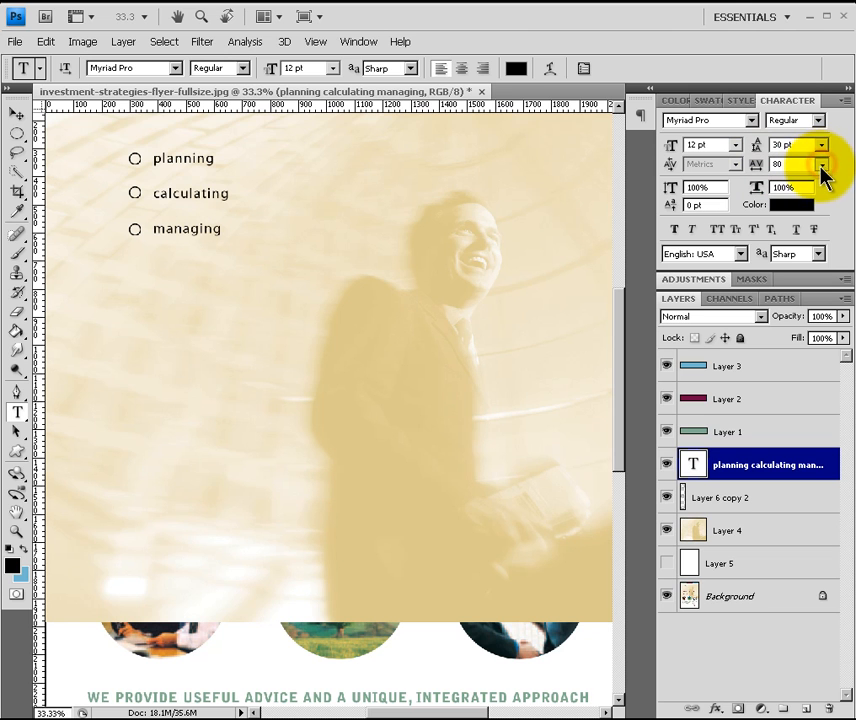
click(820, 166)
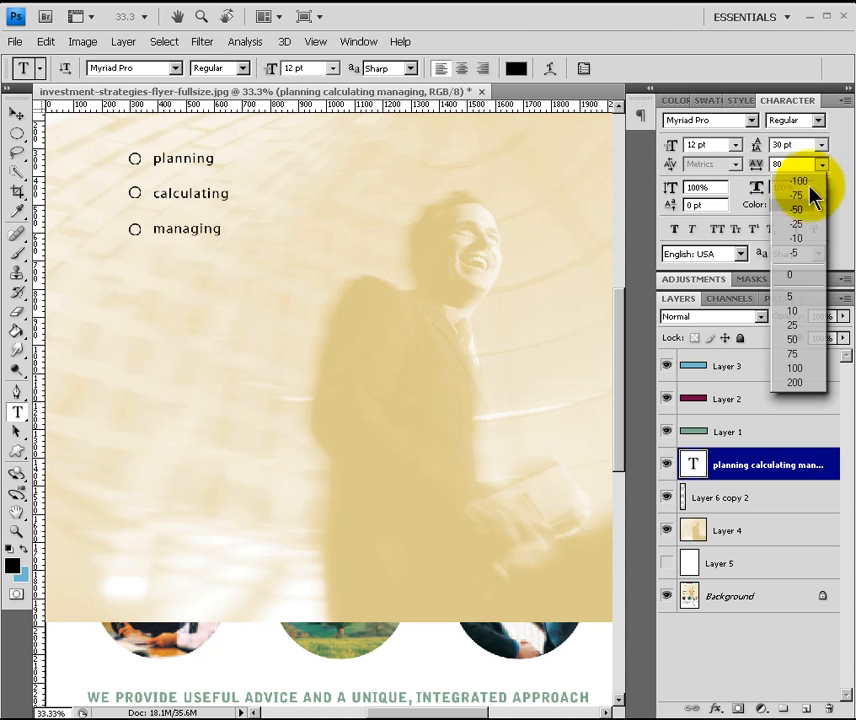
click(792, 369)
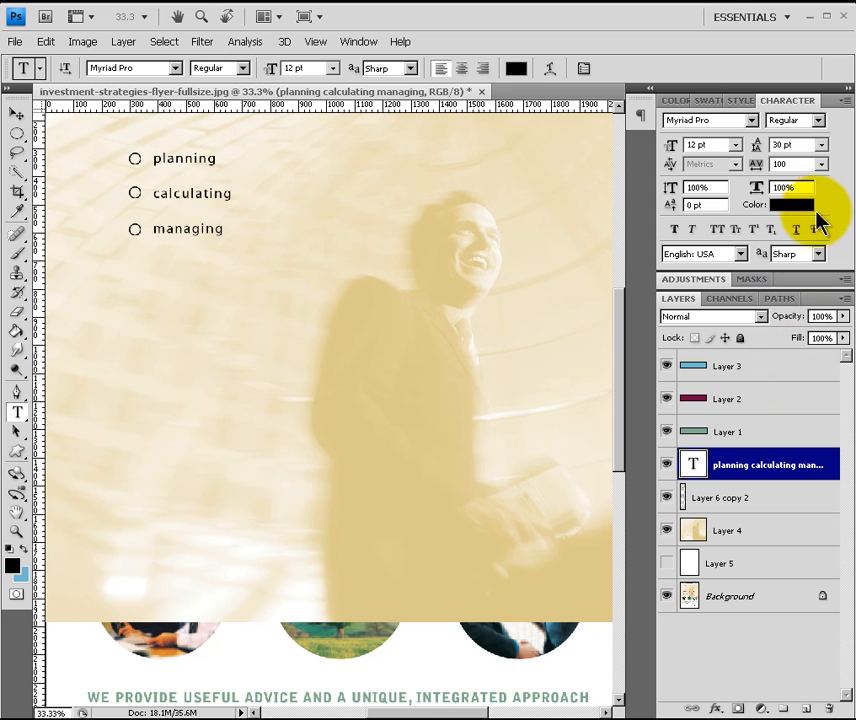
click(821, 165)
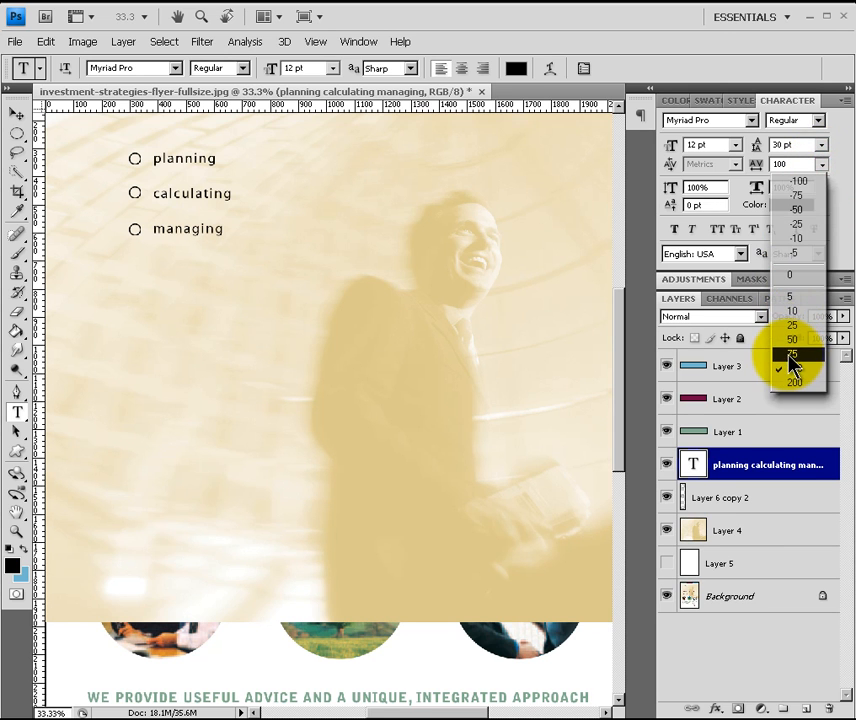
click(793, 384)
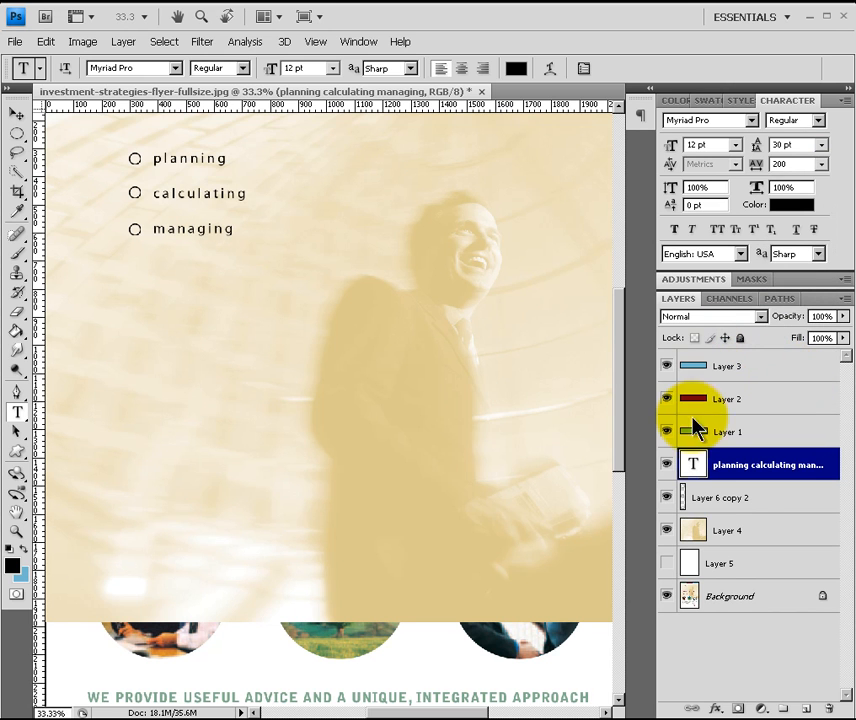
Step: Hide Layer 4 and add a text box over the original headline reading "Helping you / Manage your wealth / and achieve / your financial goals"
click(664, 533)
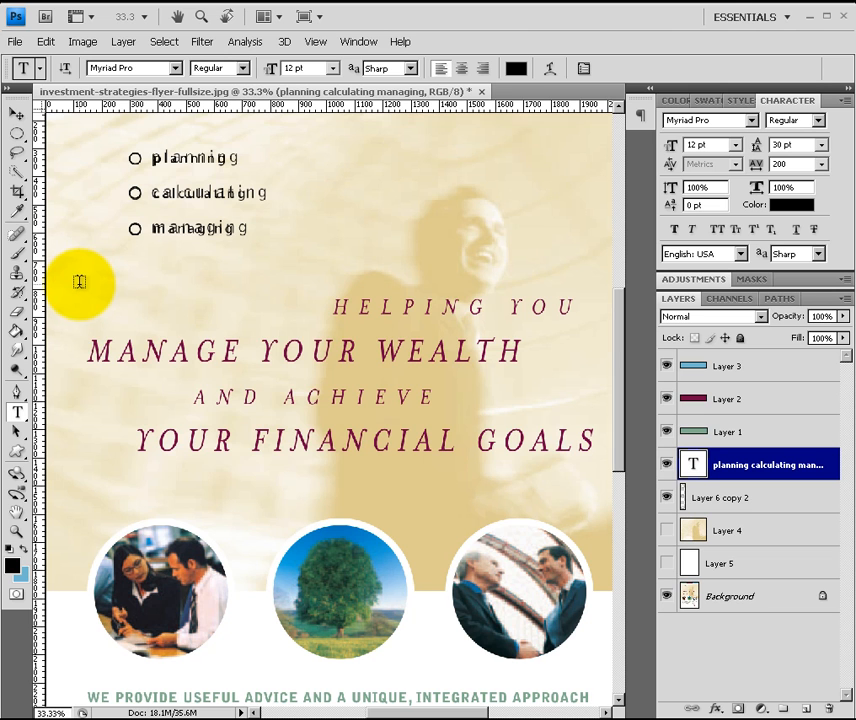
drag(79, 283, 602, 472)
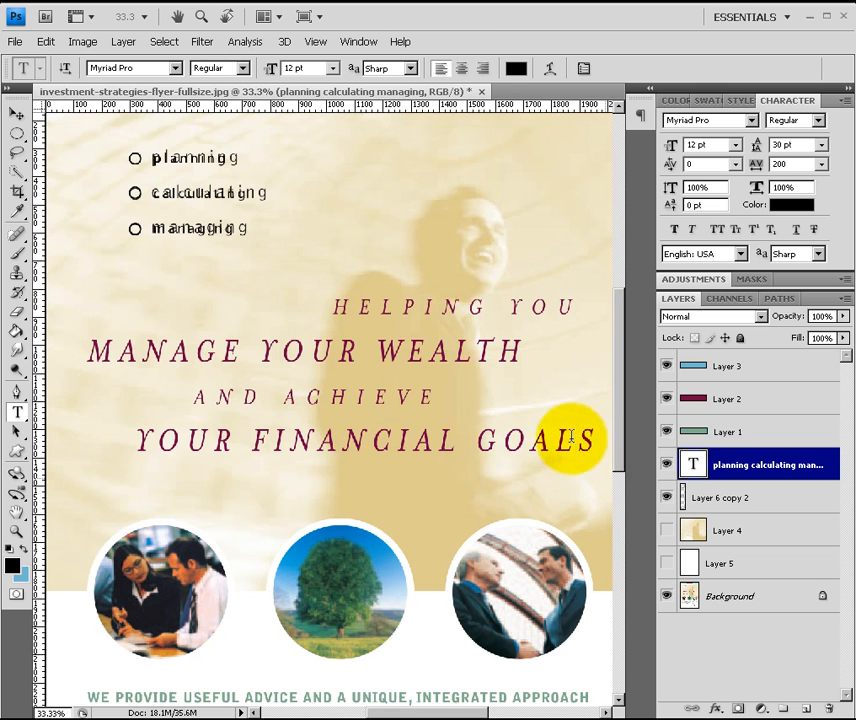
click(334, 335)
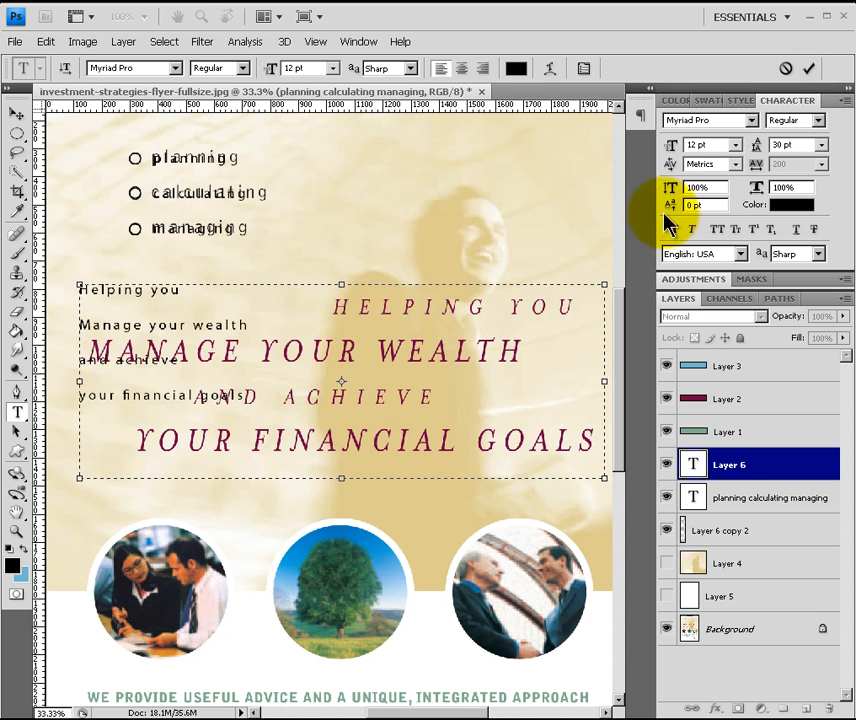
Step: Format all four lines of the new headline text as All Caps and commit the text
drag(248, 400, 59, 290)
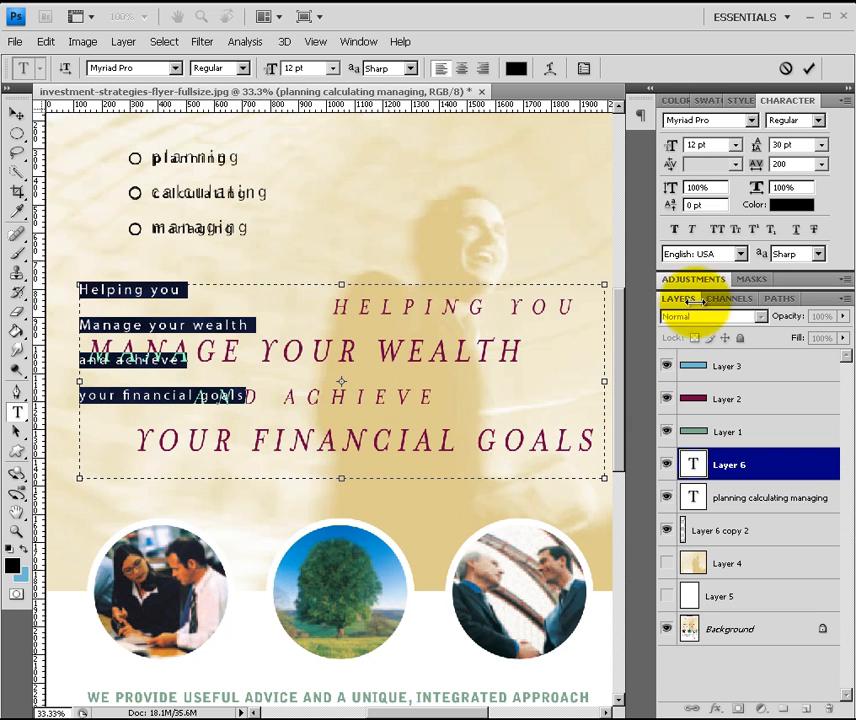
click(718, 231)
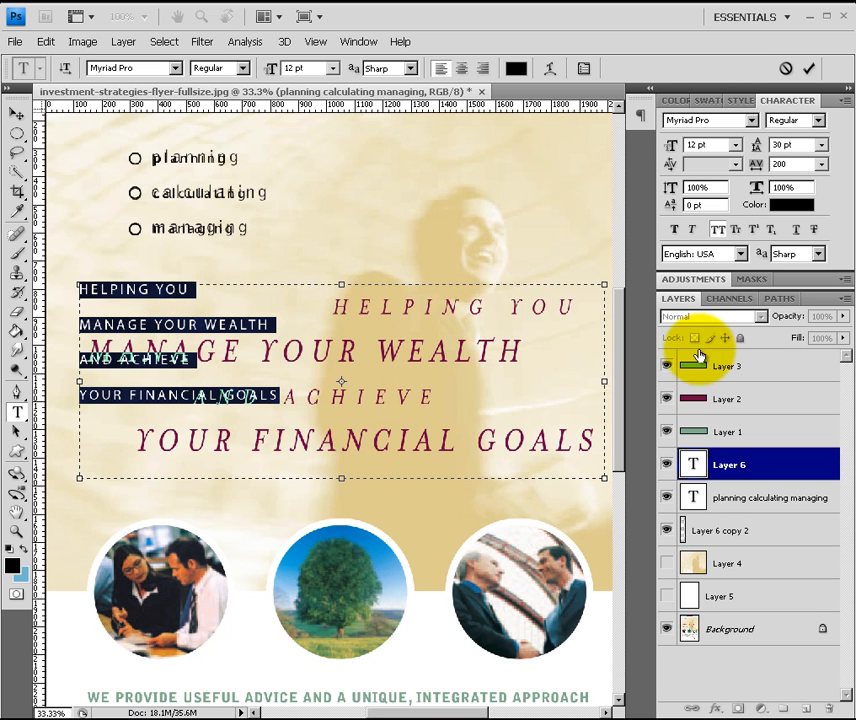
click(808, 68)
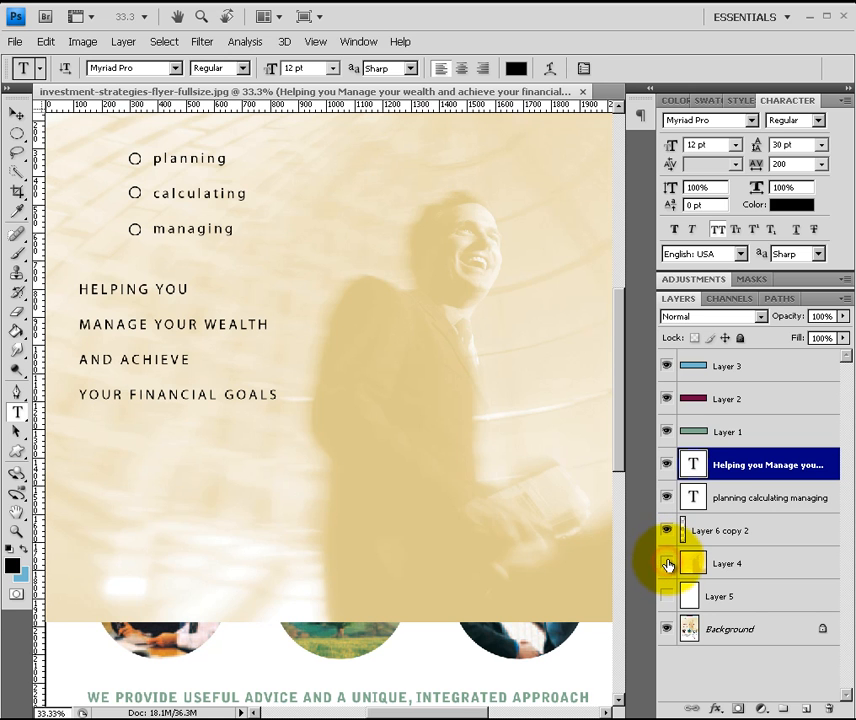
Step: With Layer 4 hidden, colour the headline text maroon (730444) by sampling the original headline's lettering
click(667, 564)
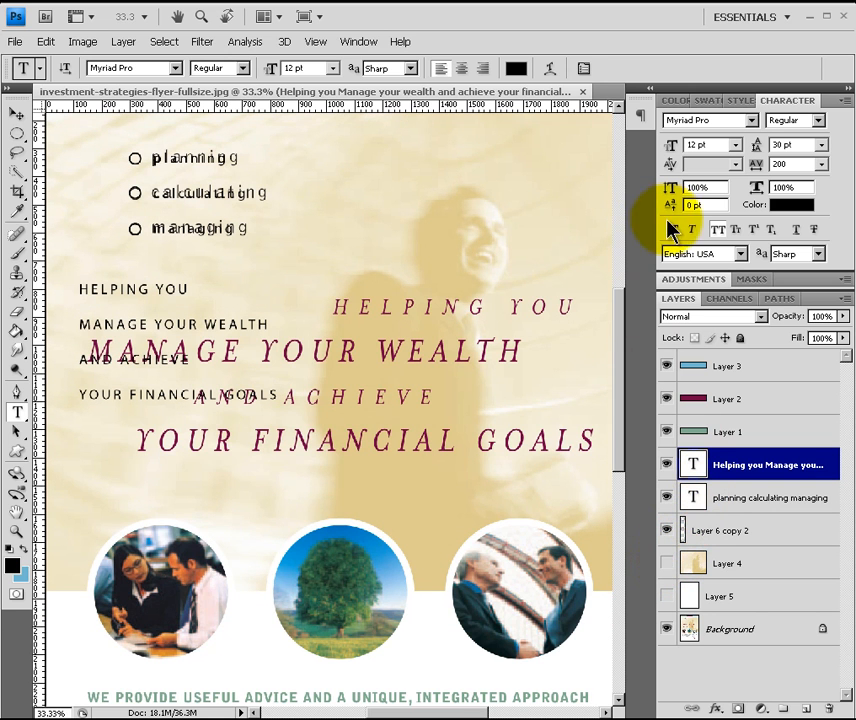
key(shift+Tab)
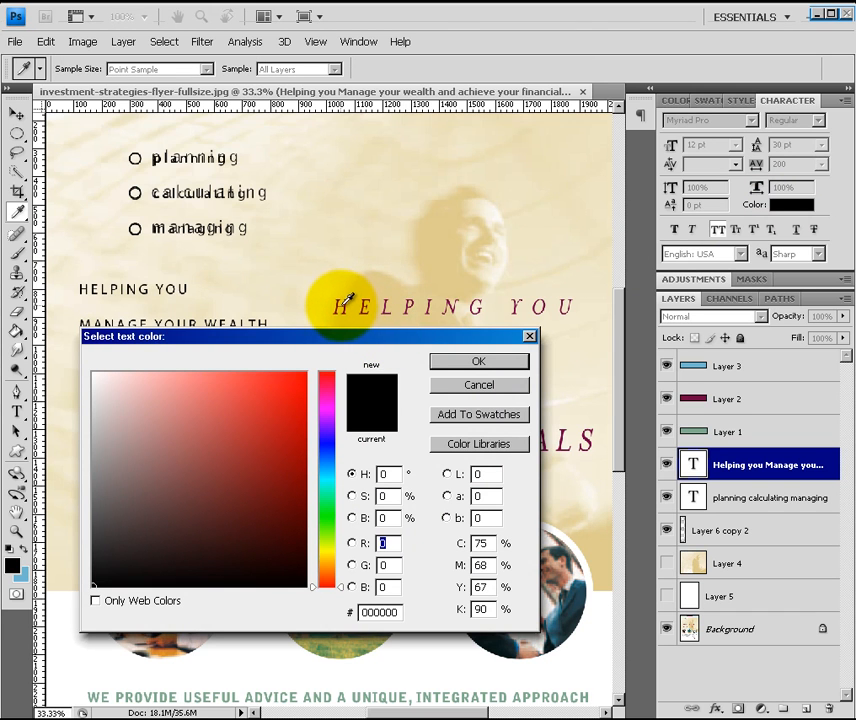
drag(467, 333, 468, 414)
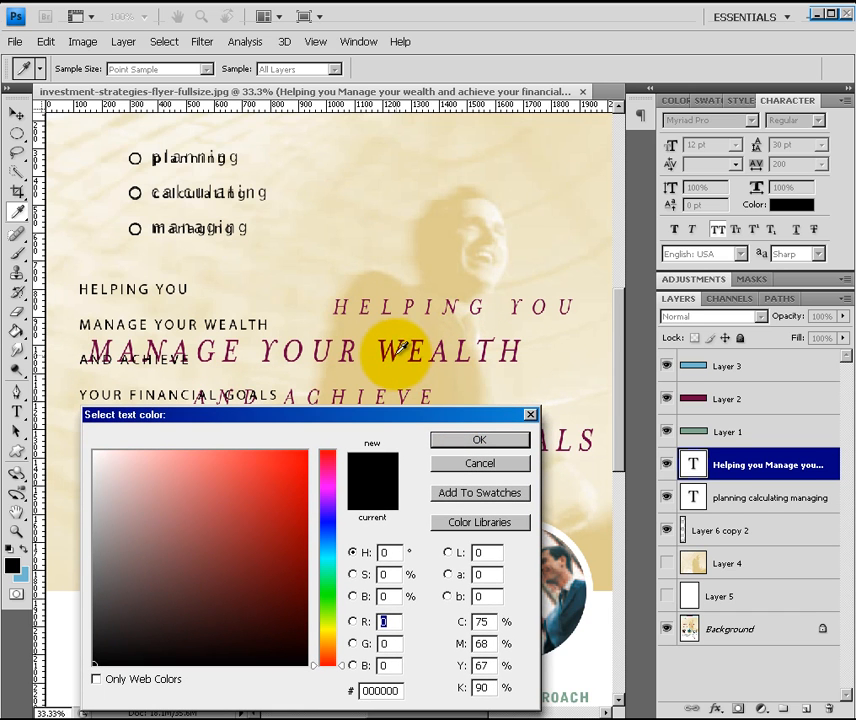
click(395, 353)
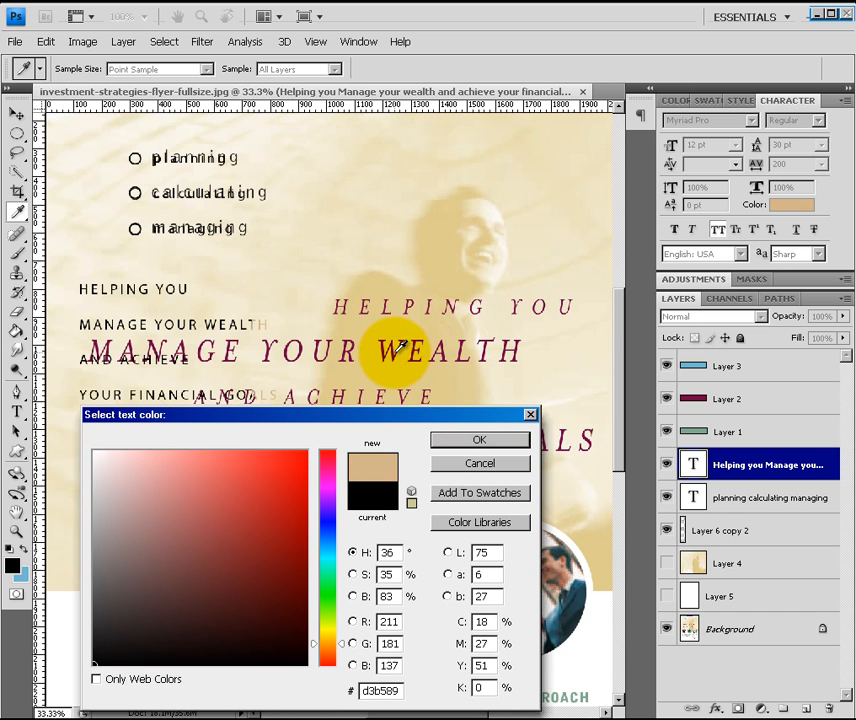
click(396, 349)
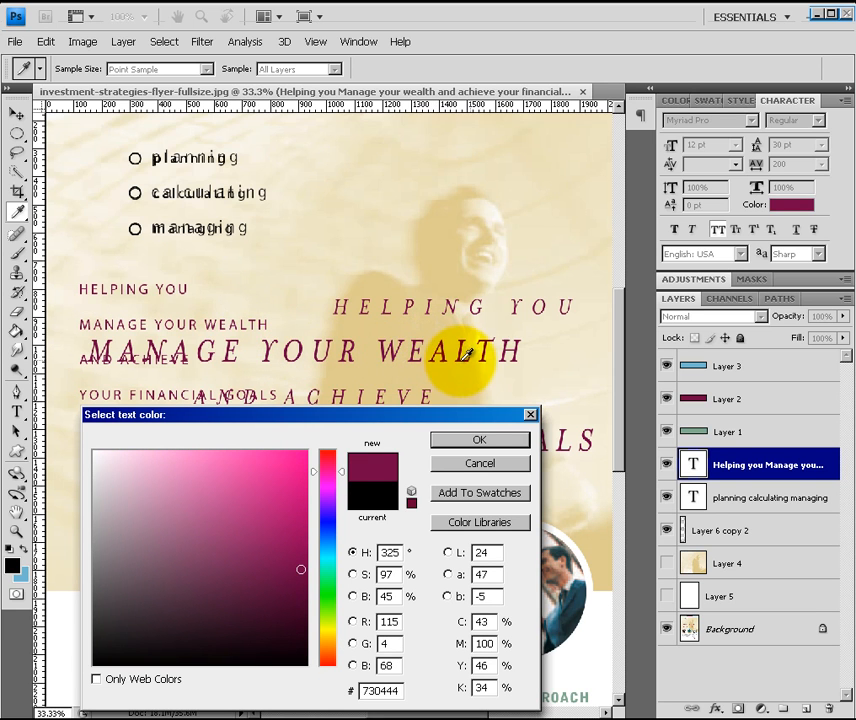
click(468, 442)
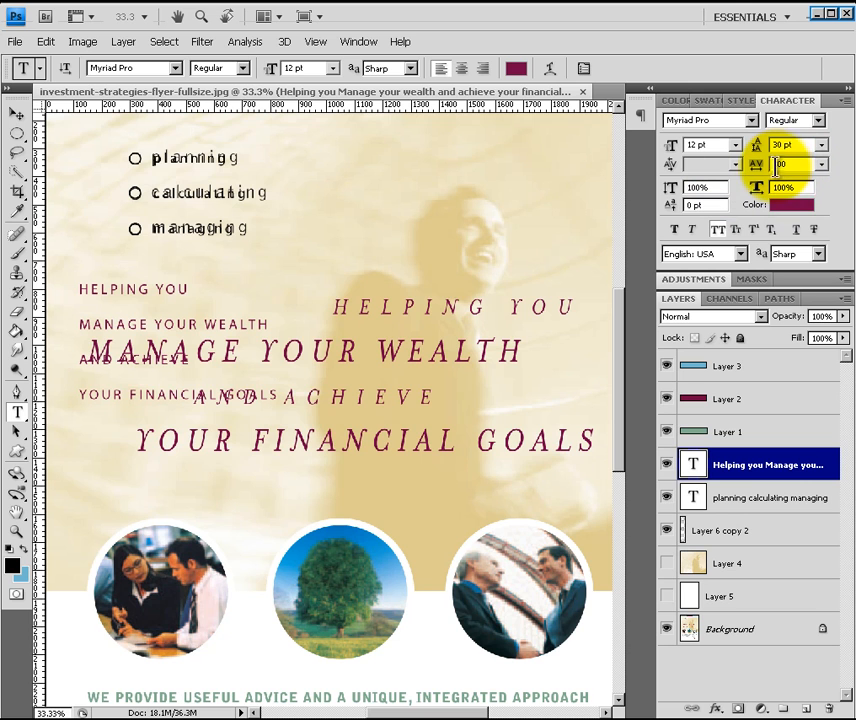
Step: Set the tracking of the headline text to 500
click(778, 168)
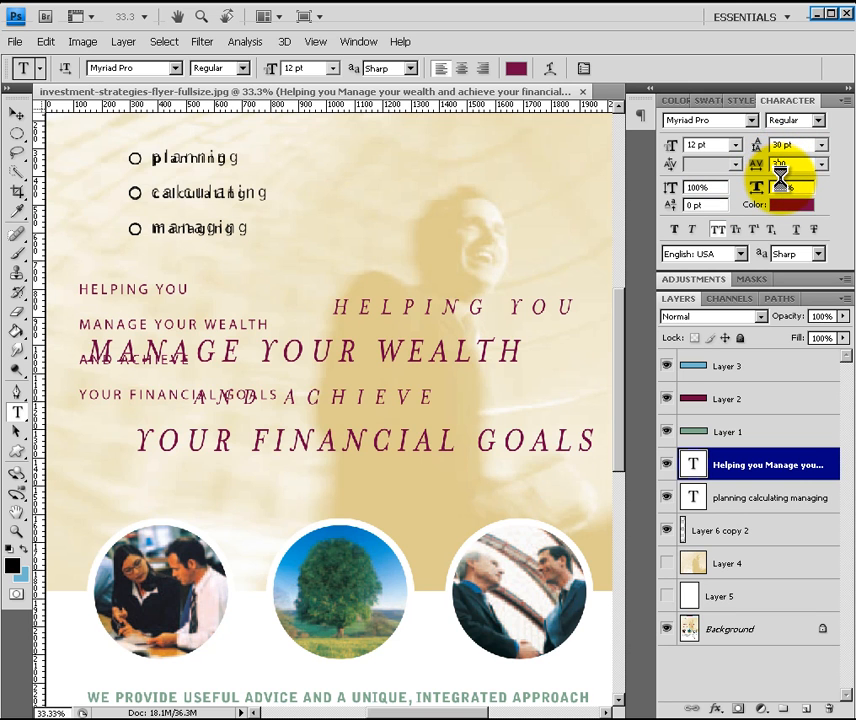
key(Return)
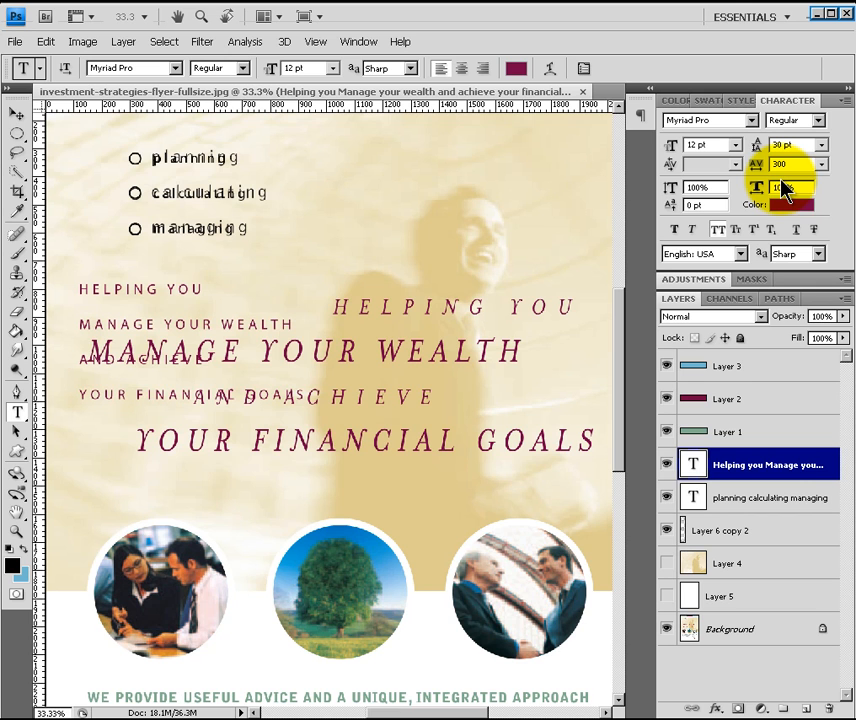
click(776, 165)
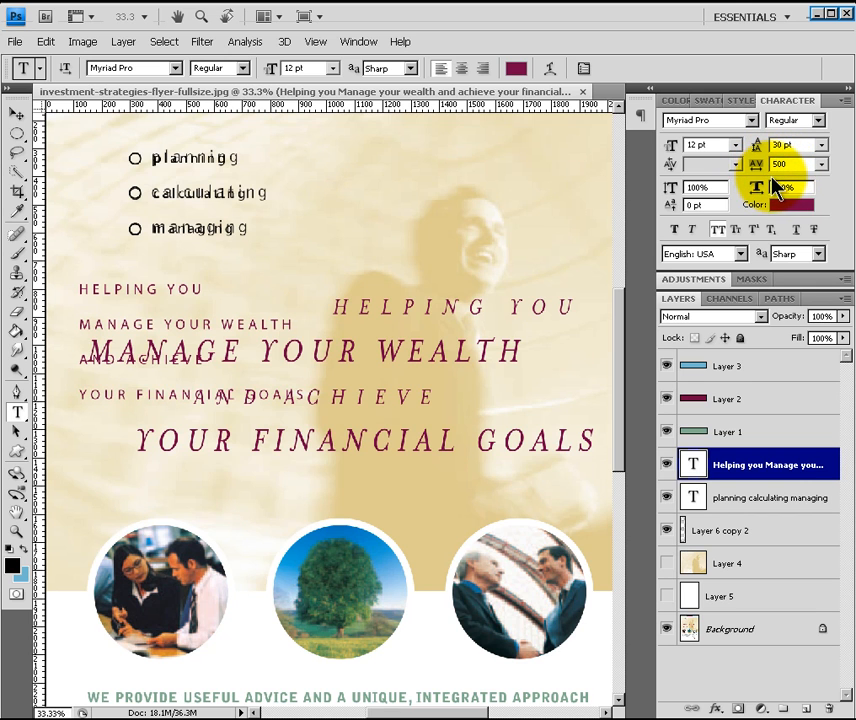
text(500)
key(Return)
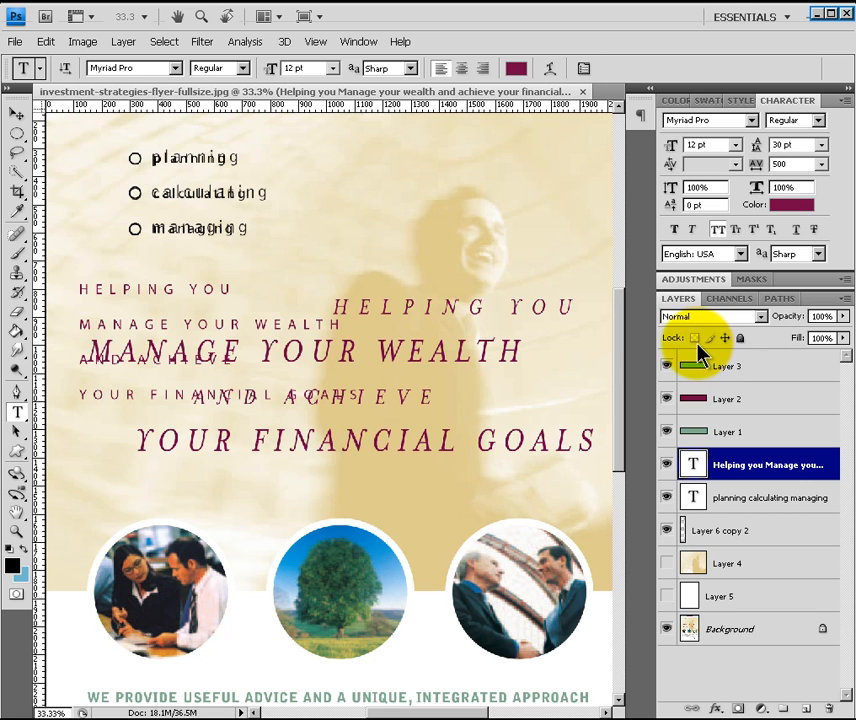
click(751, 120)
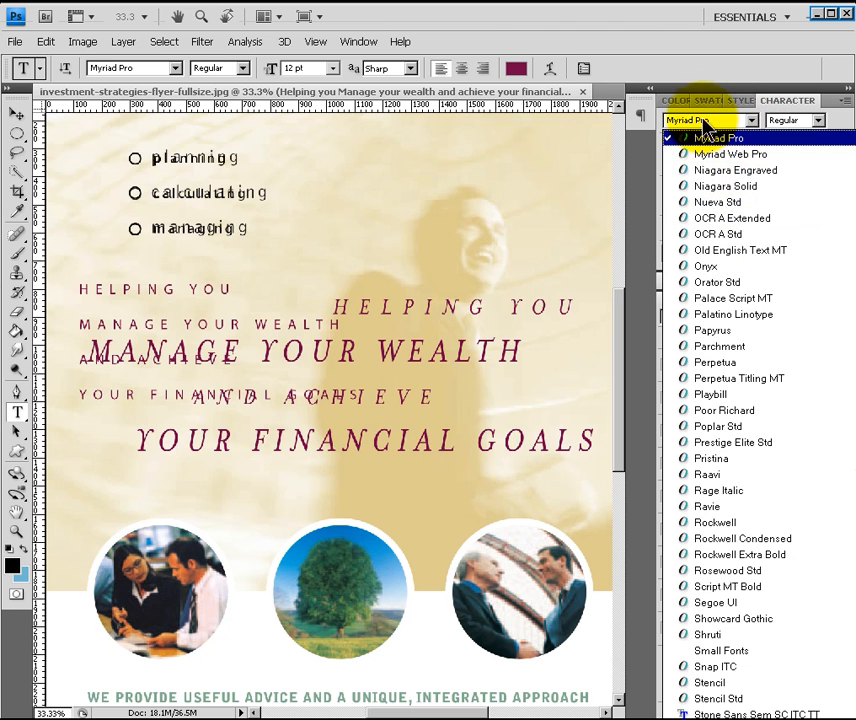
click(175, 69)
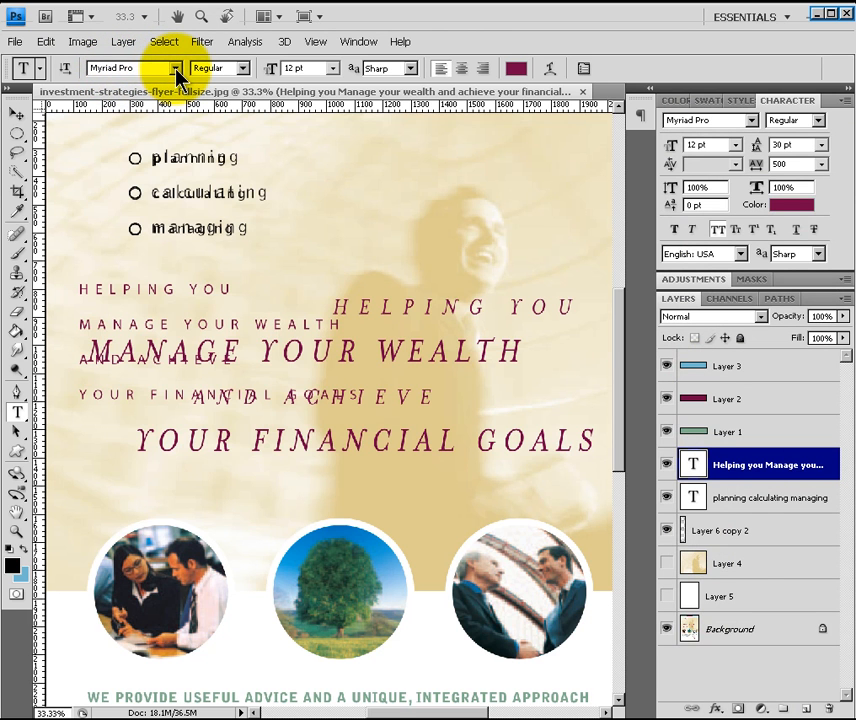
click(175, 69)
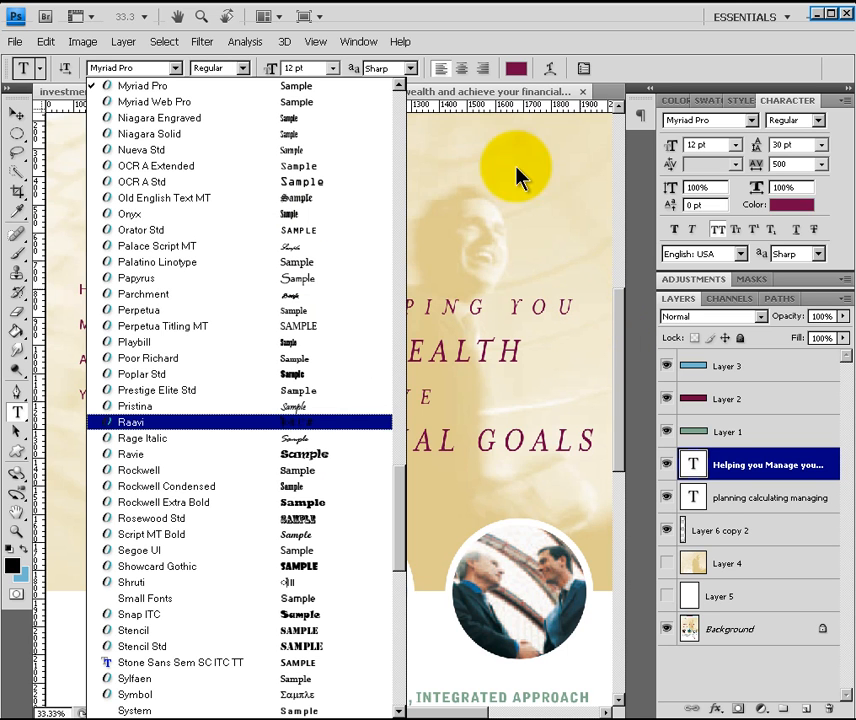
click(339, 77)
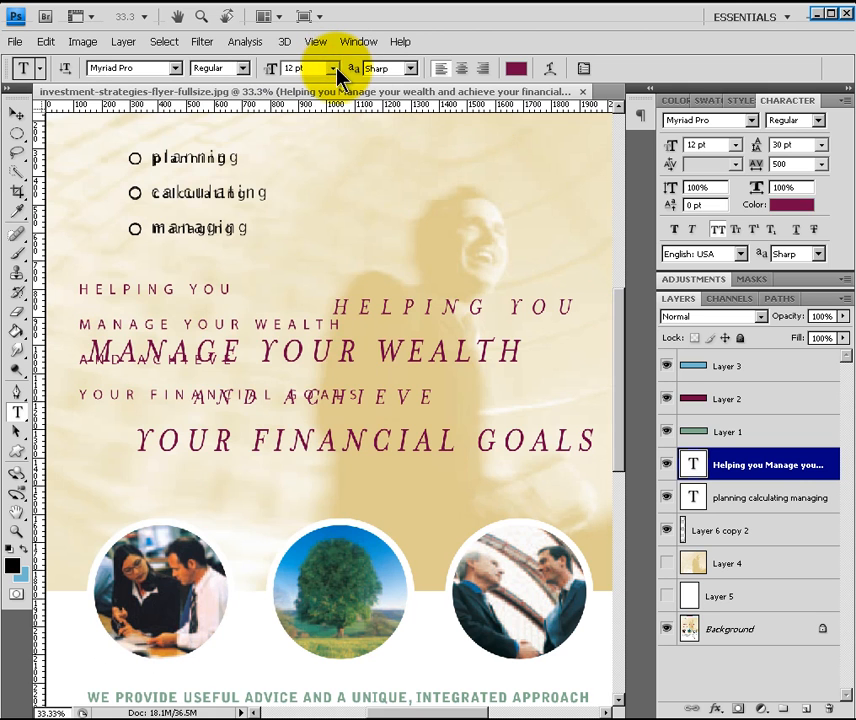
Step: Set the headline text's font size to 24 pt and show Layer 4 again
click(333, 69)
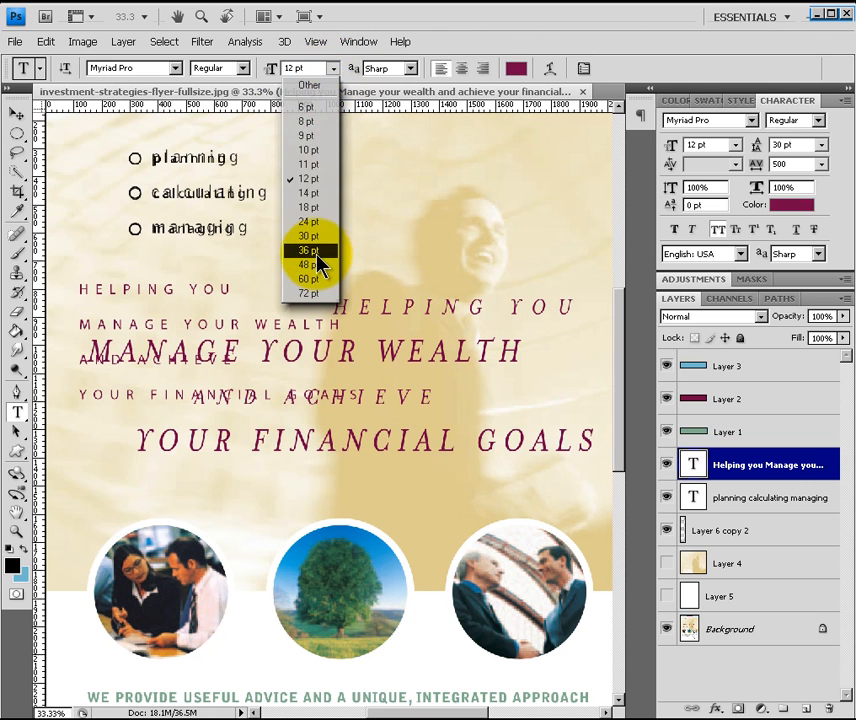
click(312, 265)
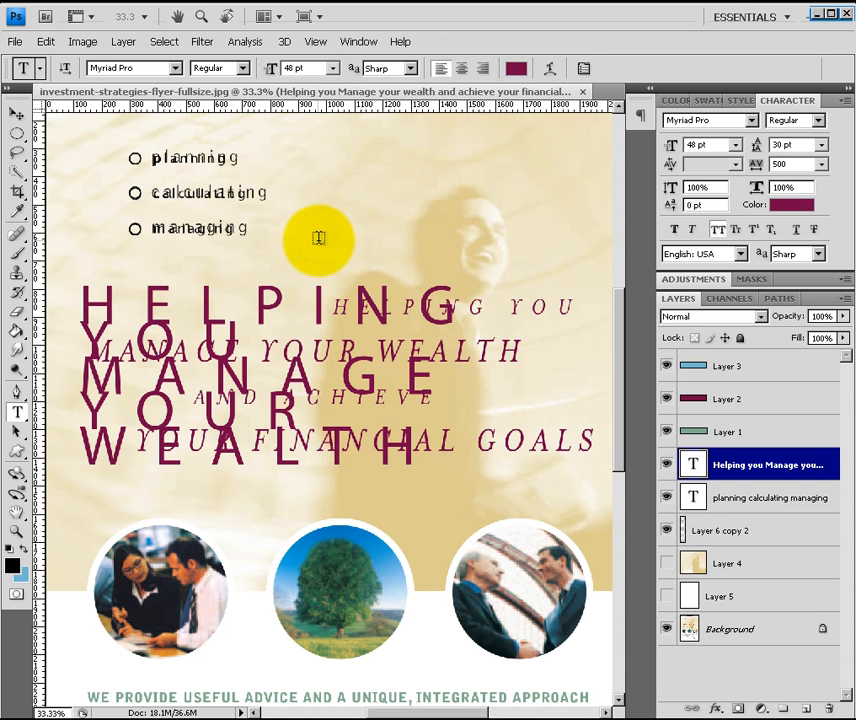
click(333, 68)
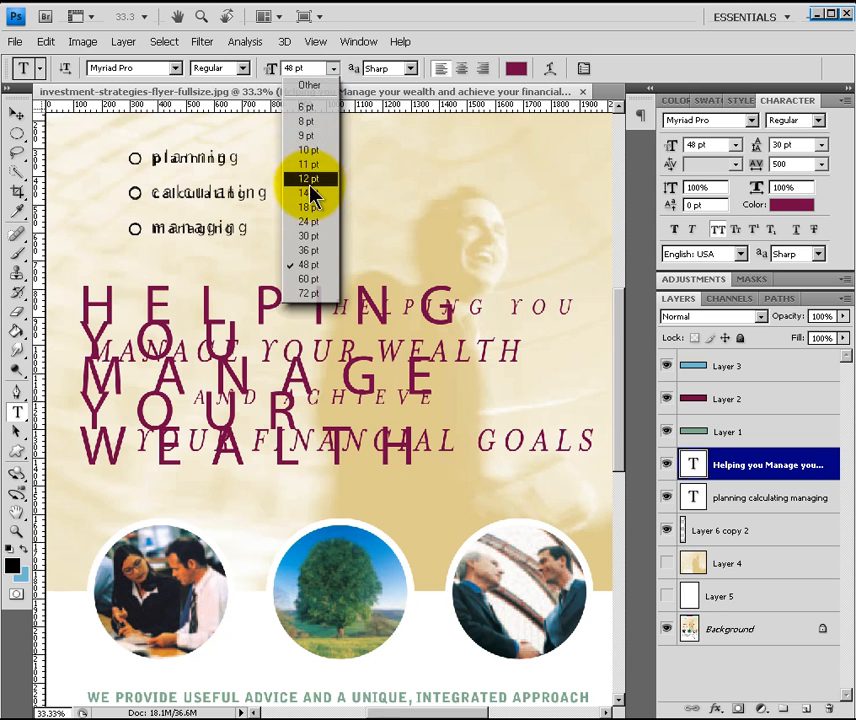
click(308, 223)
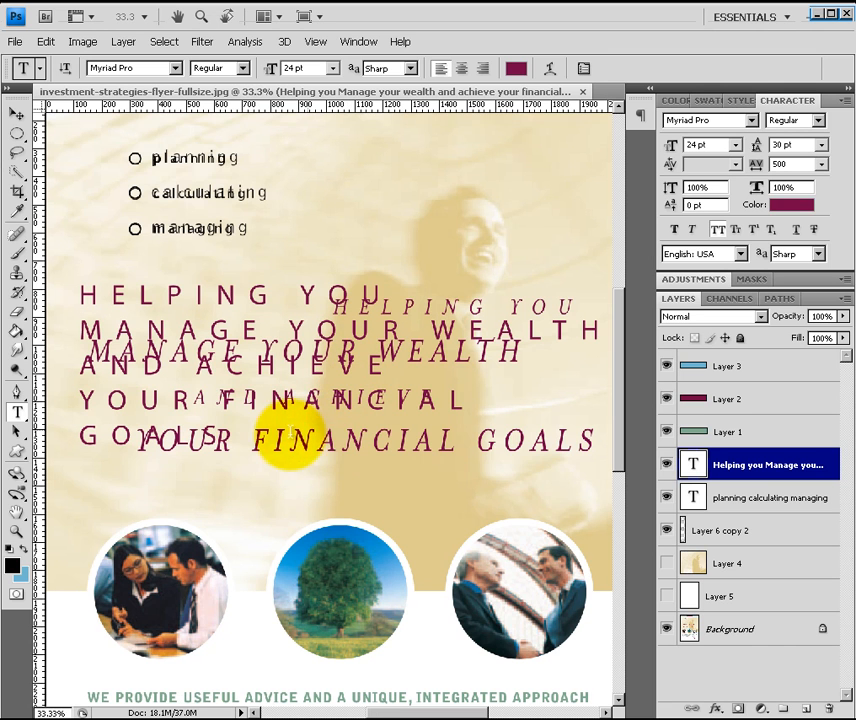
click(666, 563)
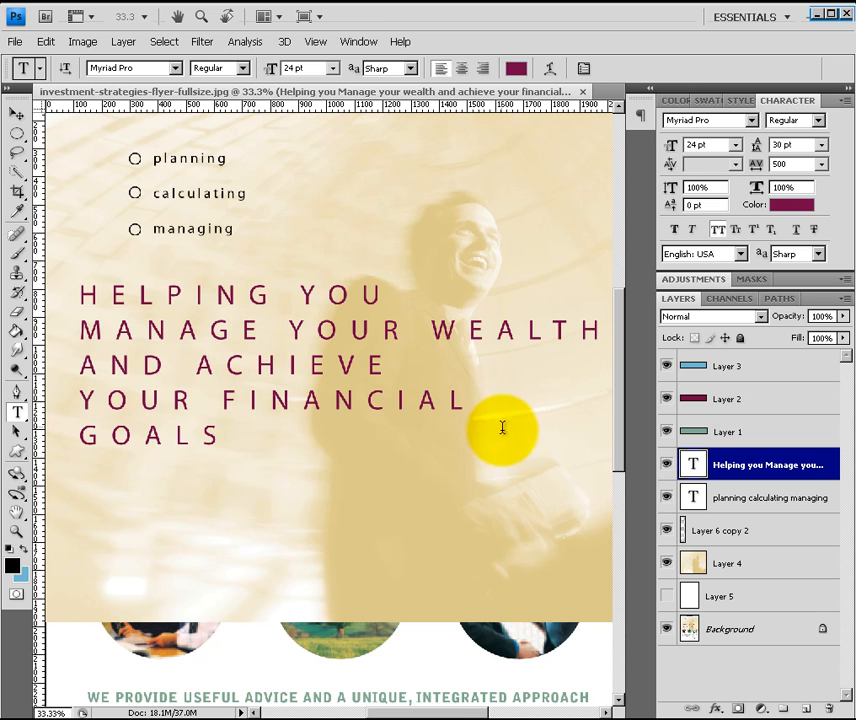
Step: With Layer 4 hidden, set the font size of the headline's HELPING YOU line to 18 pt, commit it and show Layer 4 again
click(666, 564)
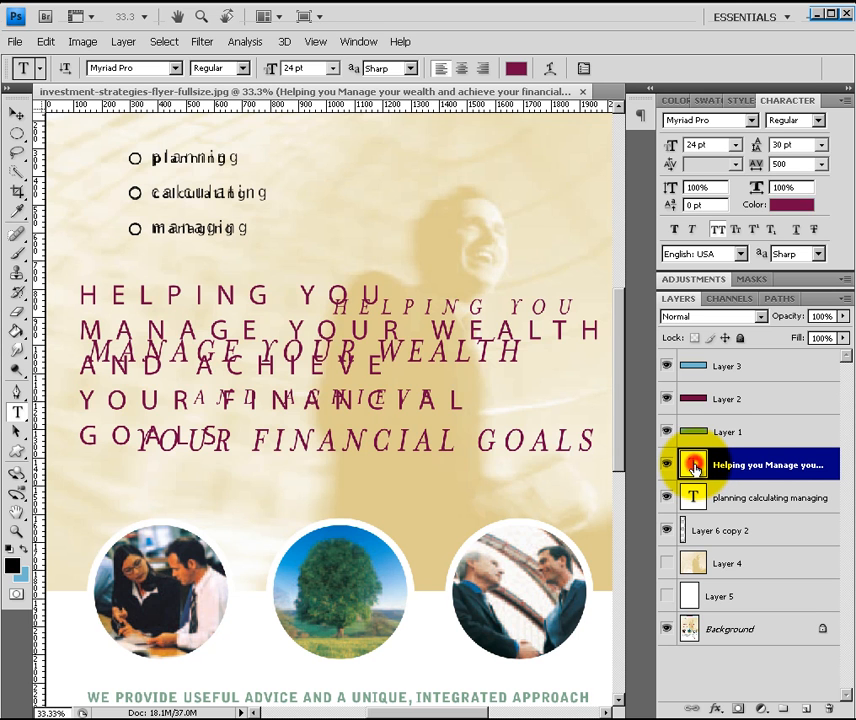
double_click(693, 463)
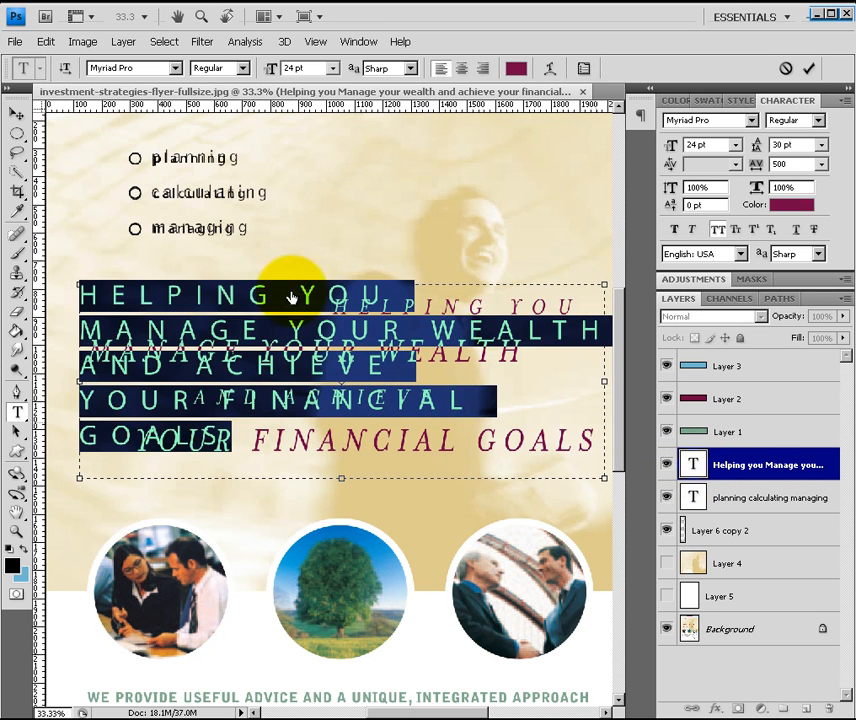
click(300, 295)
drag(392, 300, 46, 238)
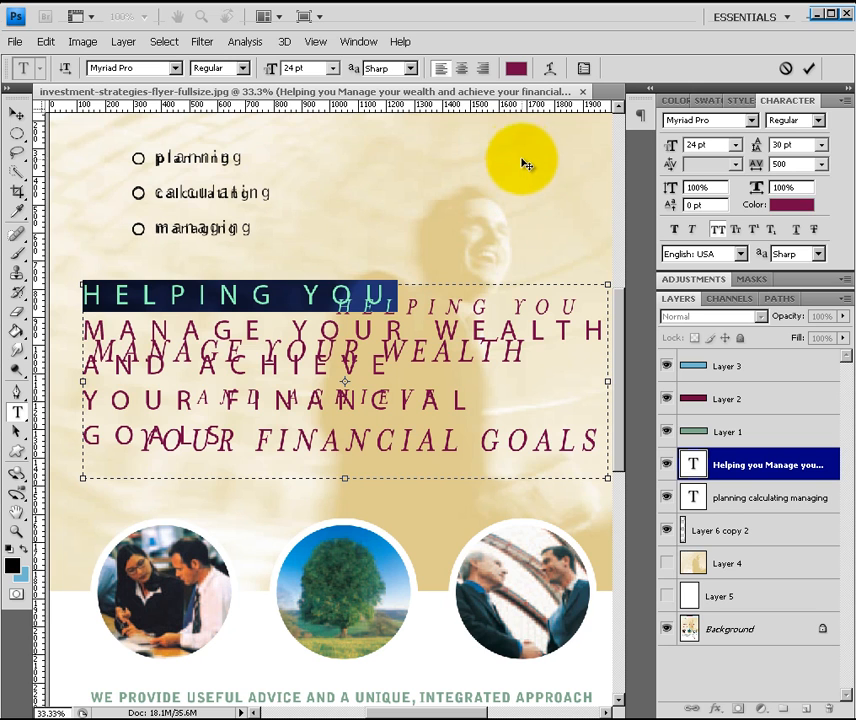
click(332, 68)
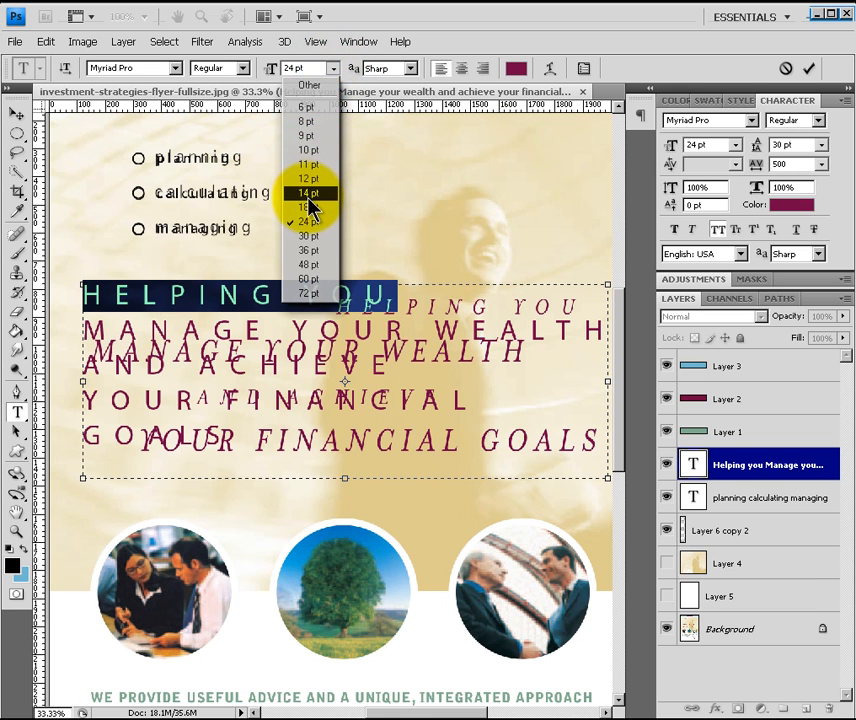
click(310, 208)
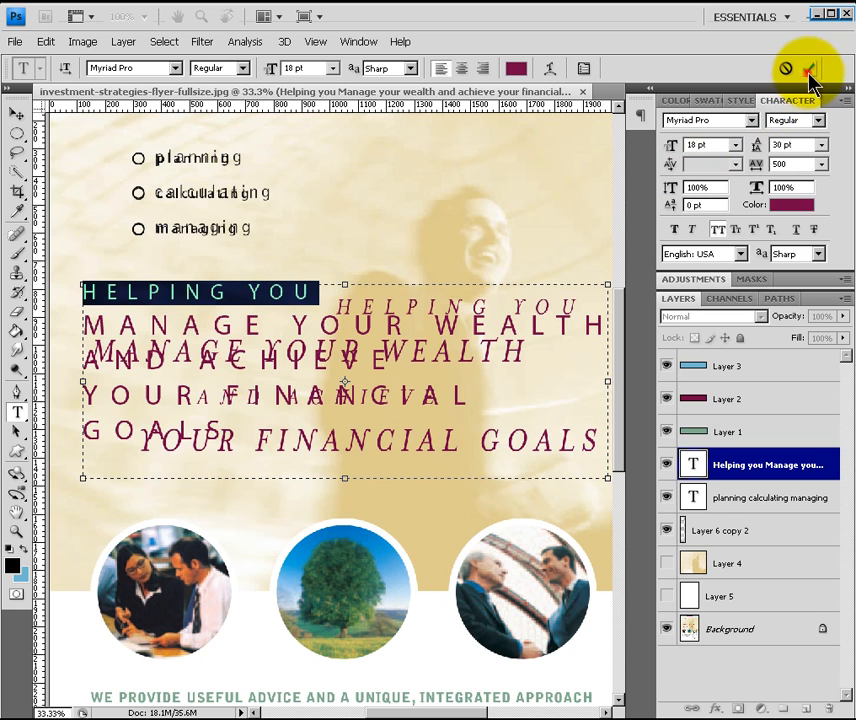
click(665, 565)
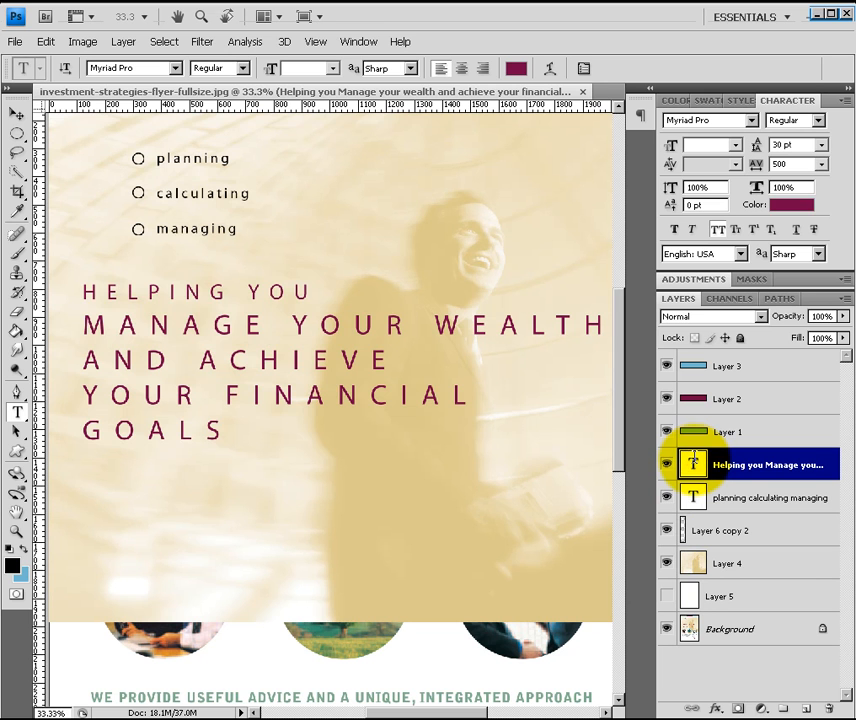
Step: Indent the HELPING YOU line with leading spaces so it sits towards the text box's right edge, and commit the text
click(93, 297)
key(ctrl+a)
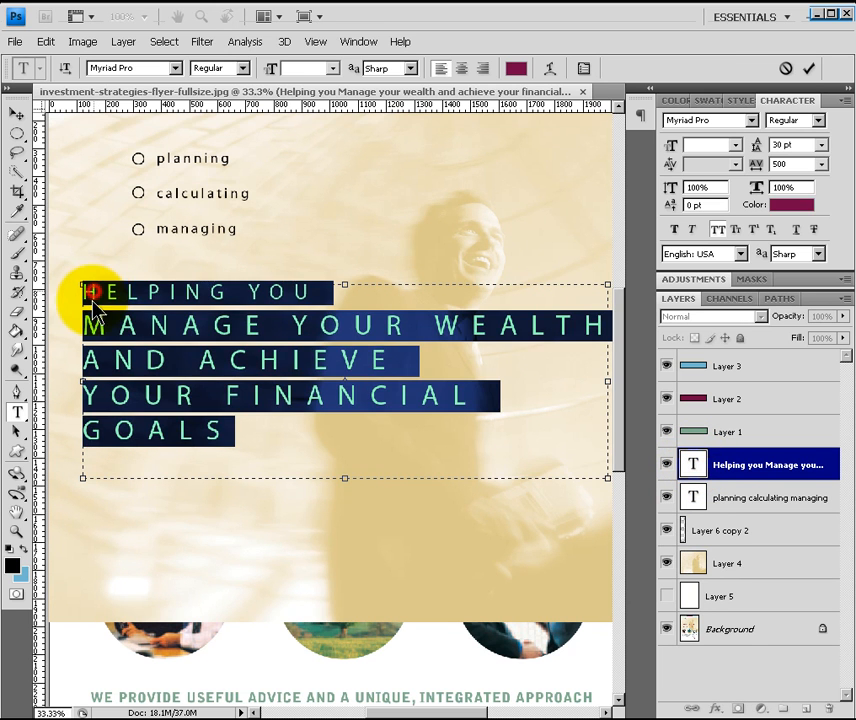
click(90, 295)
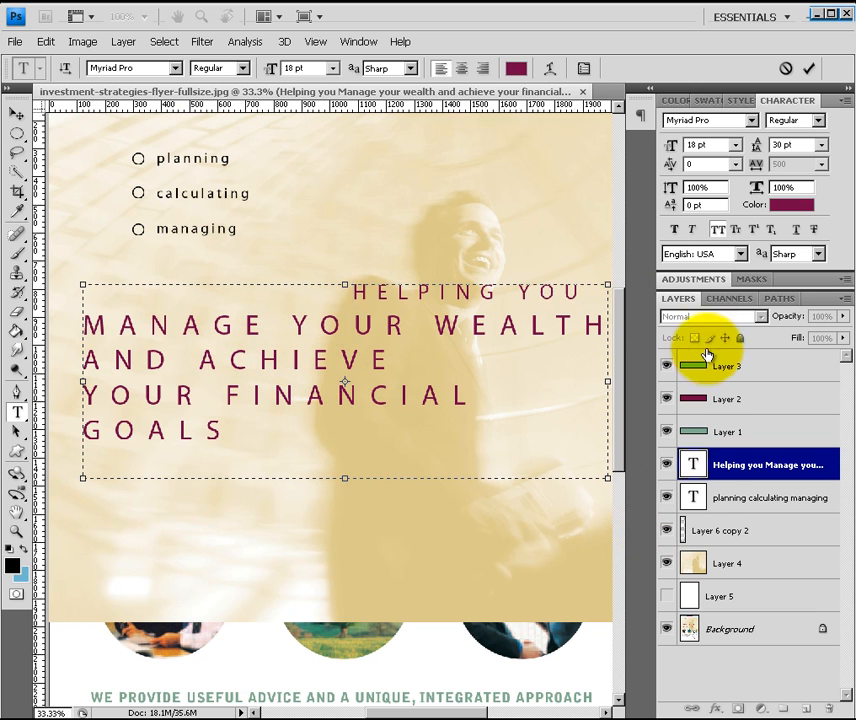
click(810, 72)
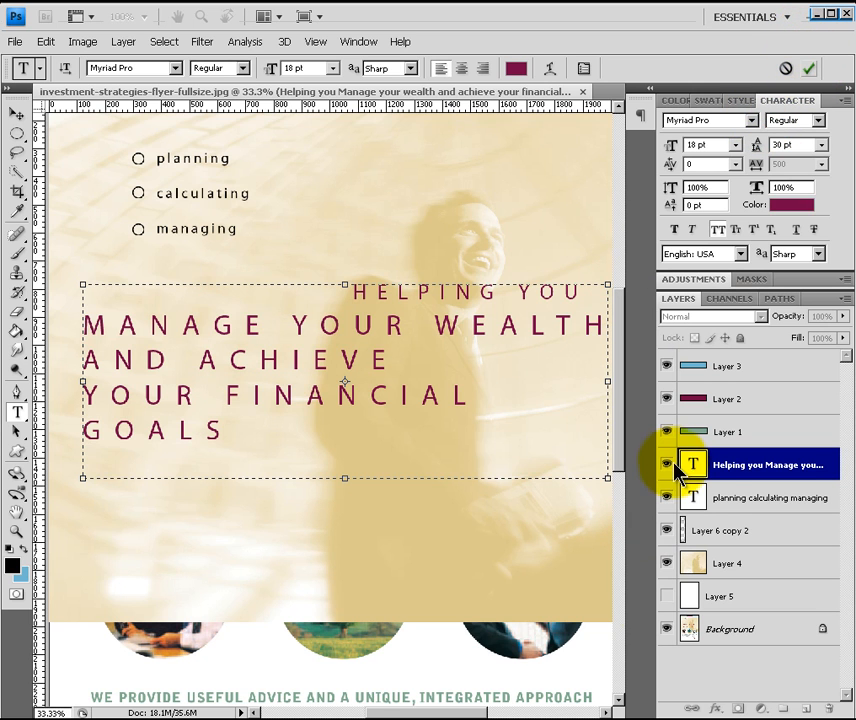
Step: Hide Layer 4 and move the new headline text down so the original headline's lines can be read above it
click(664, 574)
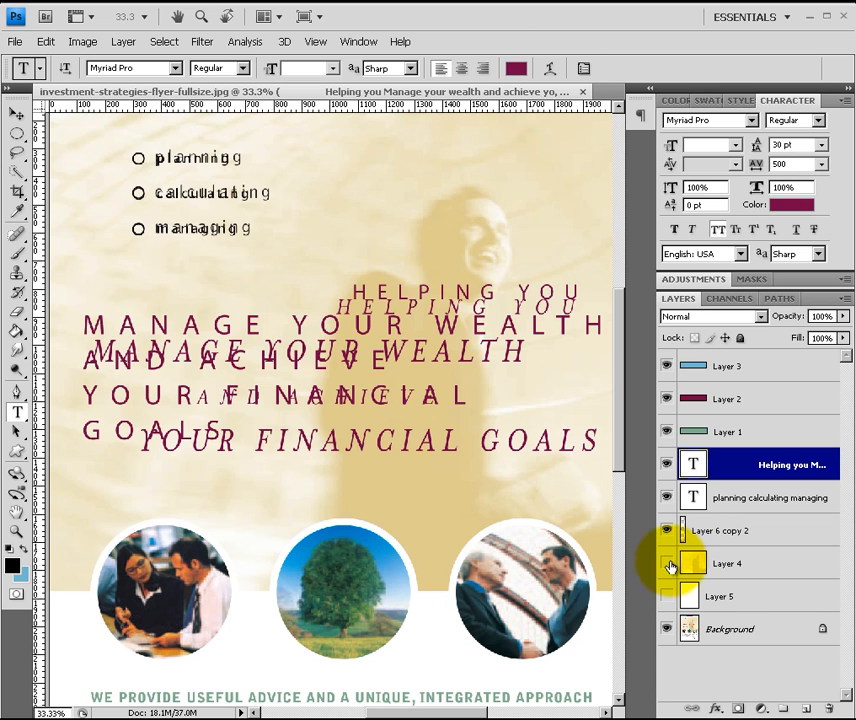
double_click(697, 464)
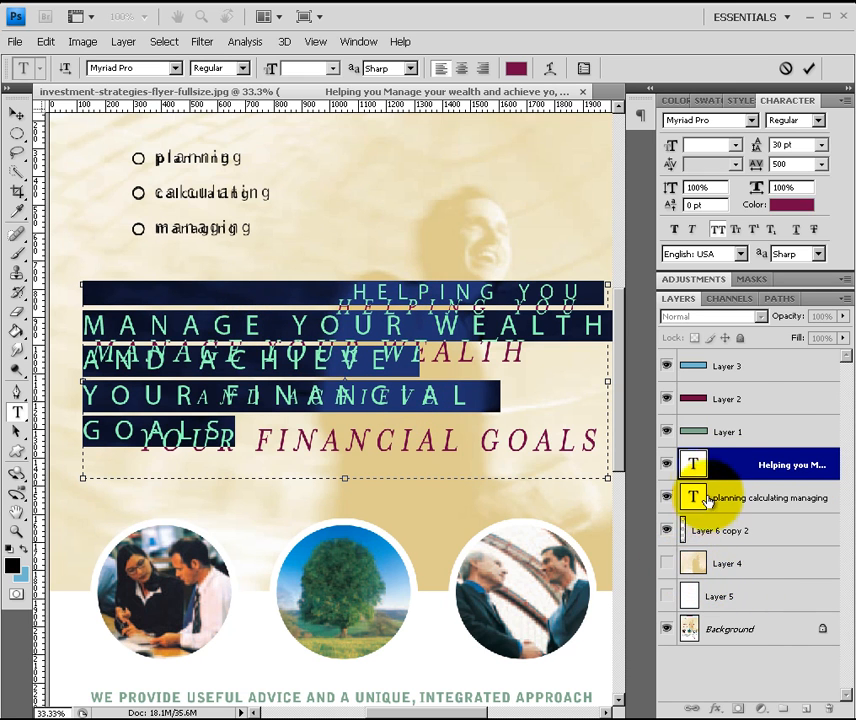
click(810, 68)
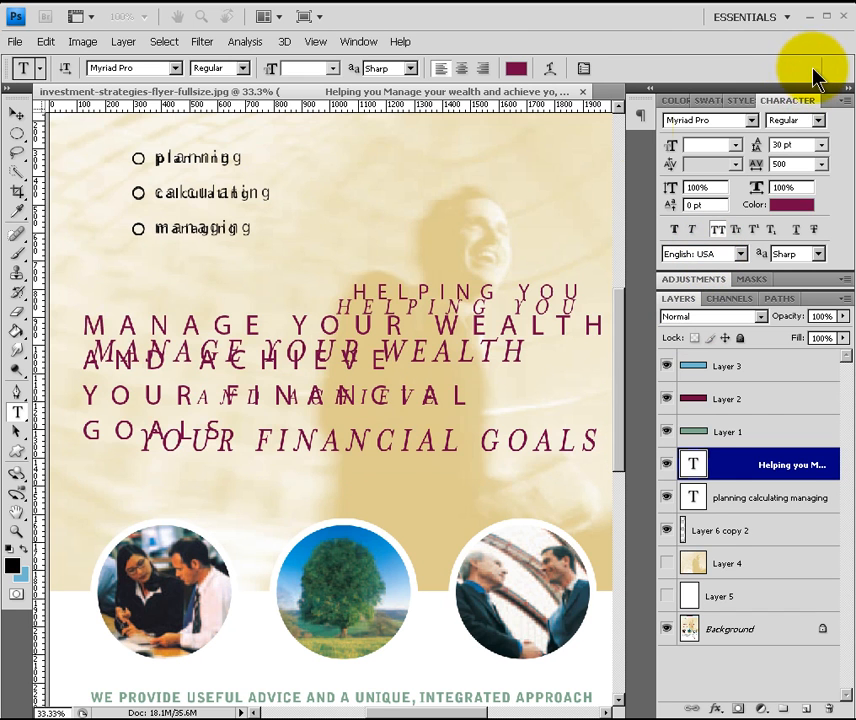
click(18, 116)
drag(401, 350, 392, 494)
drag(395, 322, 384, 498)
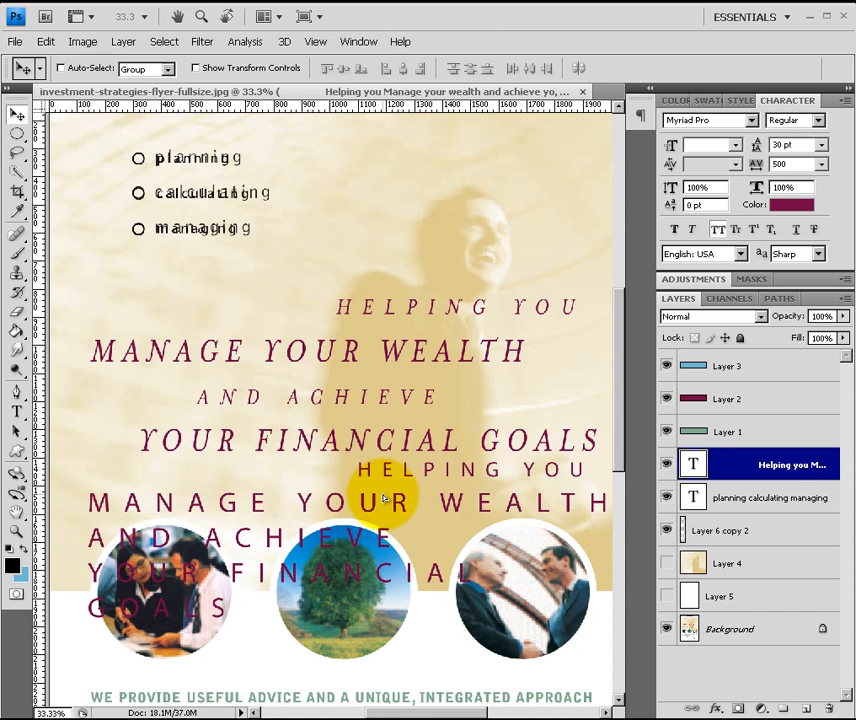
drag(383, 496, 384, 472)
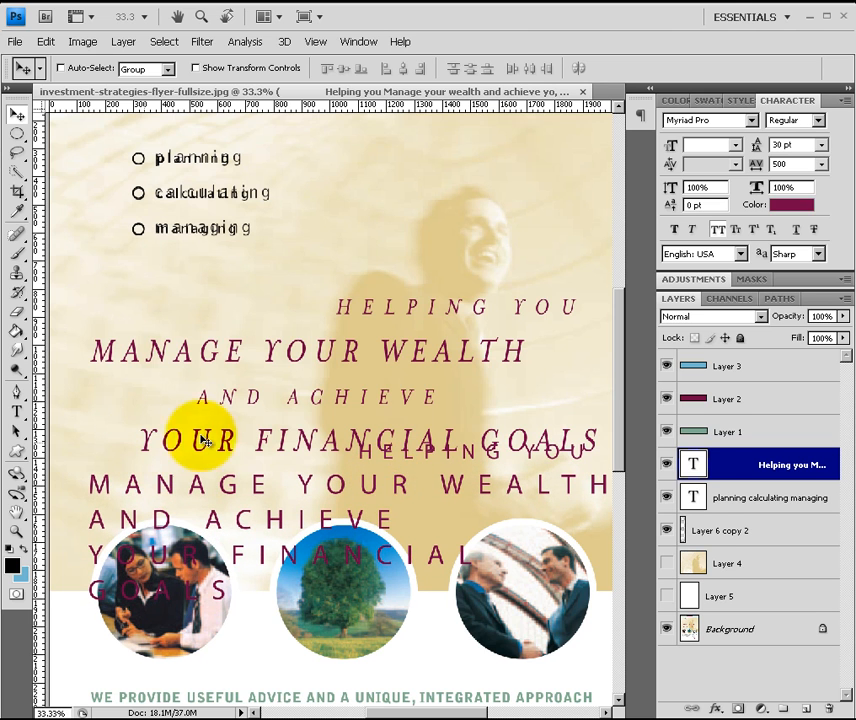
Step: Indent the AND ACHIEVE and YOUR FINANCIAL lines with leading spaces to match the original headline's staggered layout
double_click(694, 463)
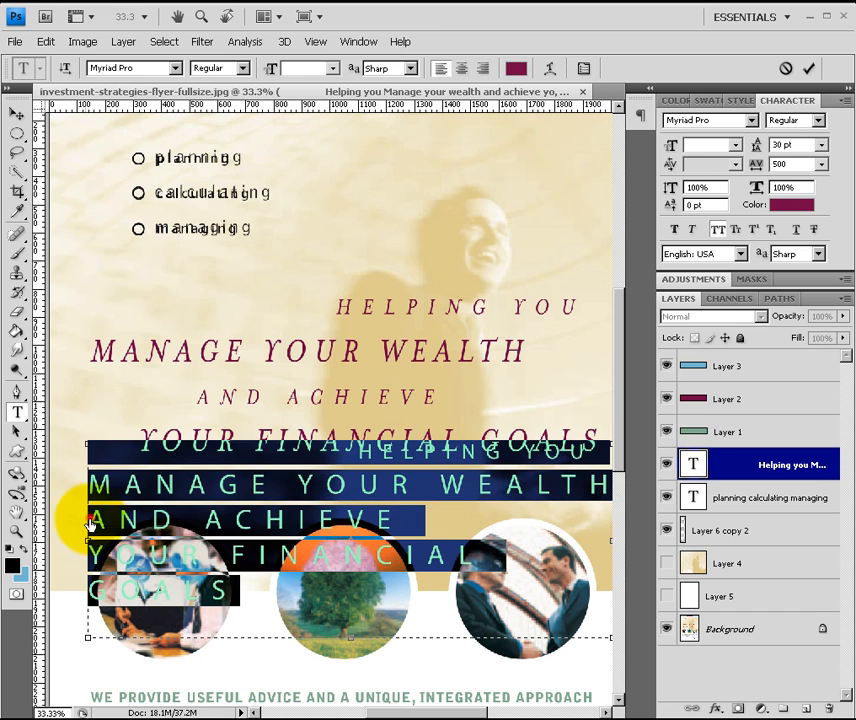
click(88, 518)
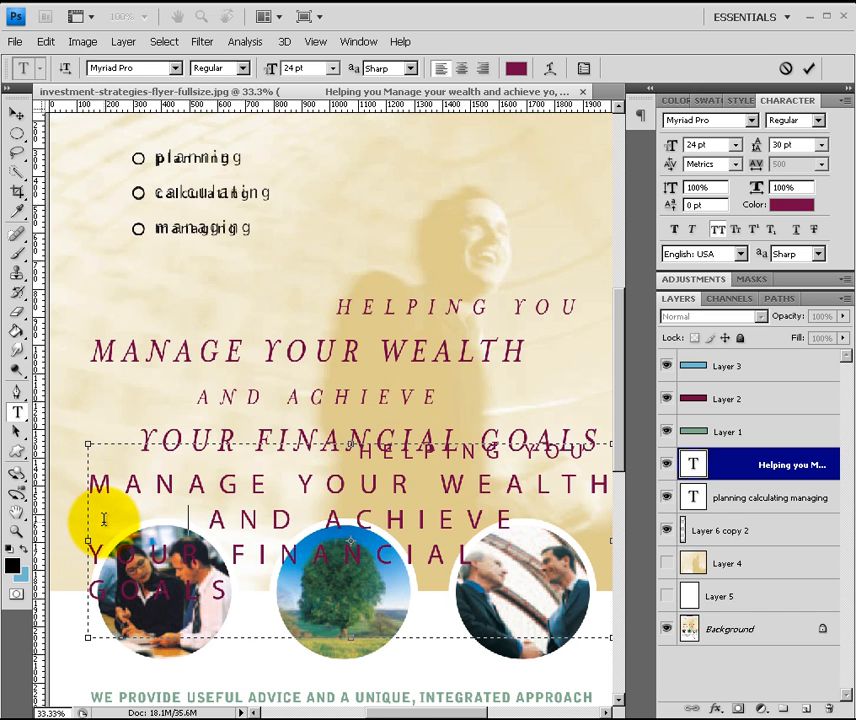
key(BackSpace)
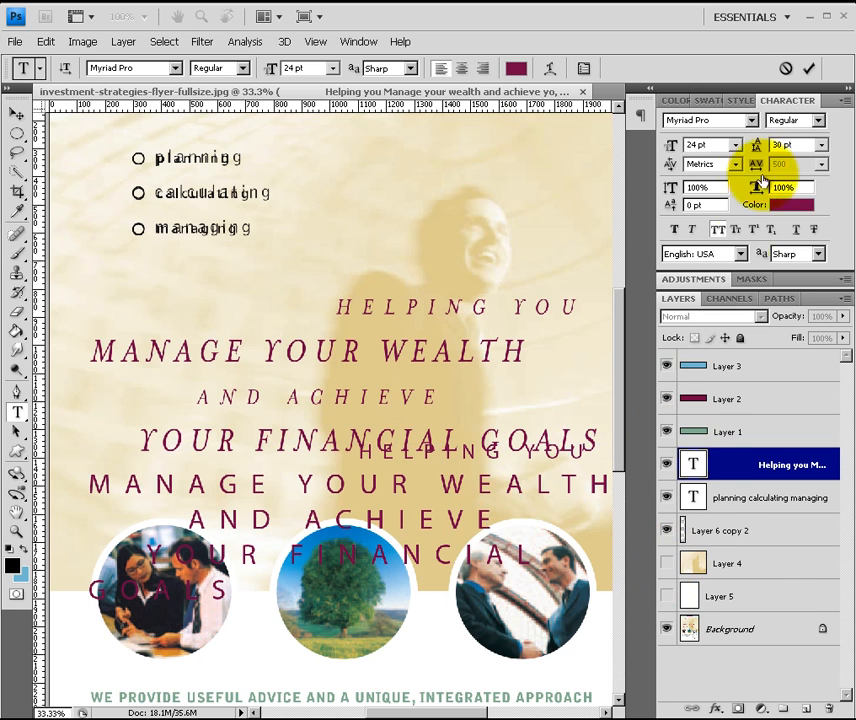
Step: Commit the text, show Layer 4 again and move the headline back up beneath the bullet list
click(655, 553)
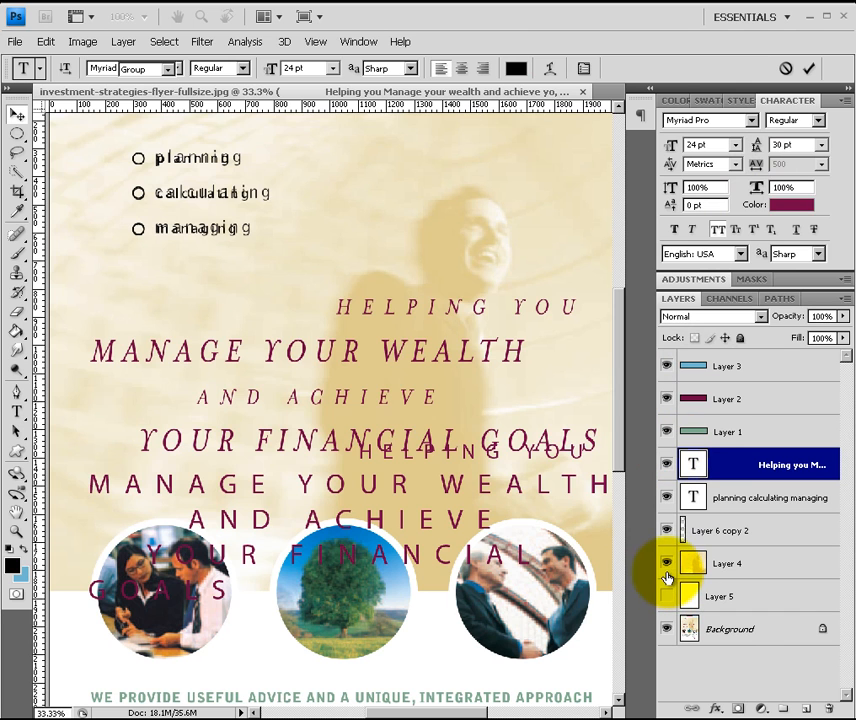
click(669, 562)
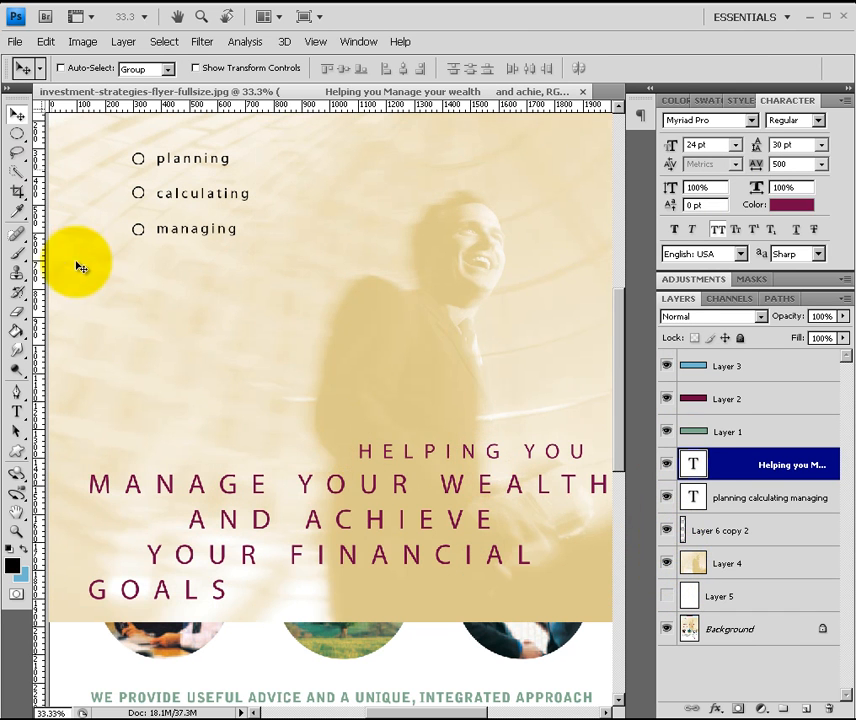
drag(349, 488, 342, 383)
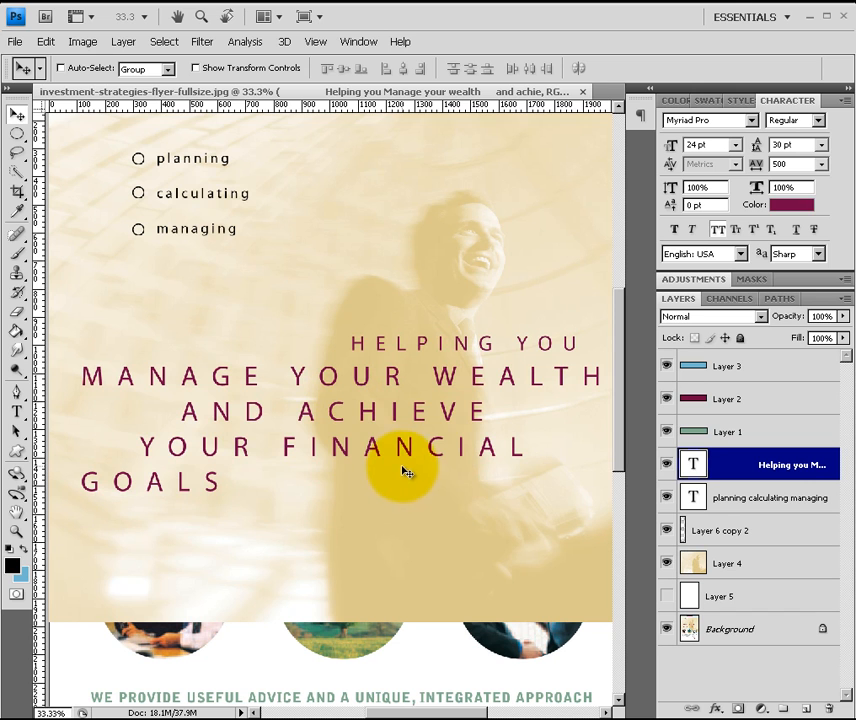
Step: Widen the headline's text box on both sides until GOALS fits on the YOUR FINANCIAL line, and commit the text
double_click(693, 465)
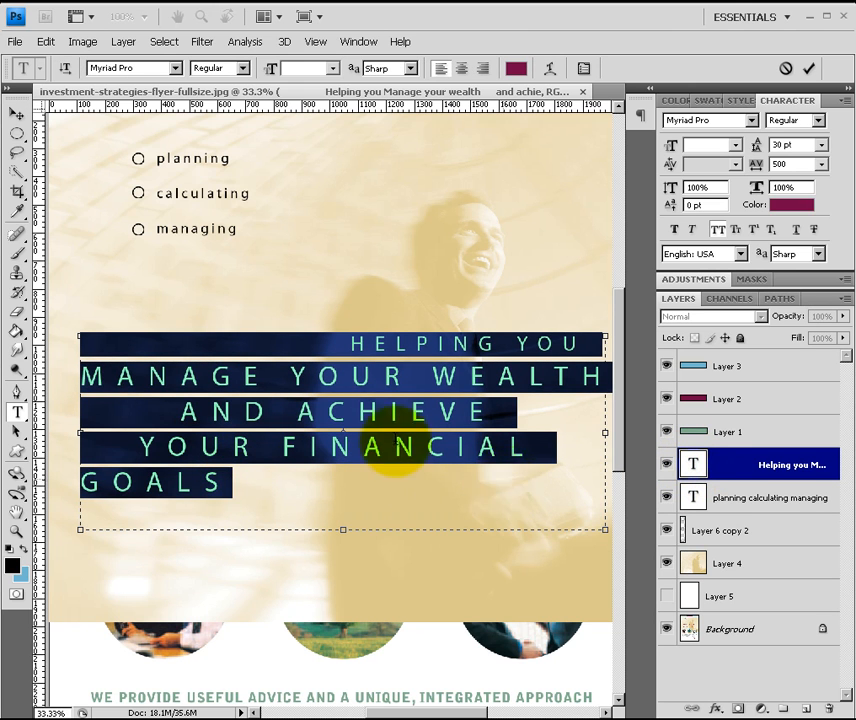
click(379, 436)
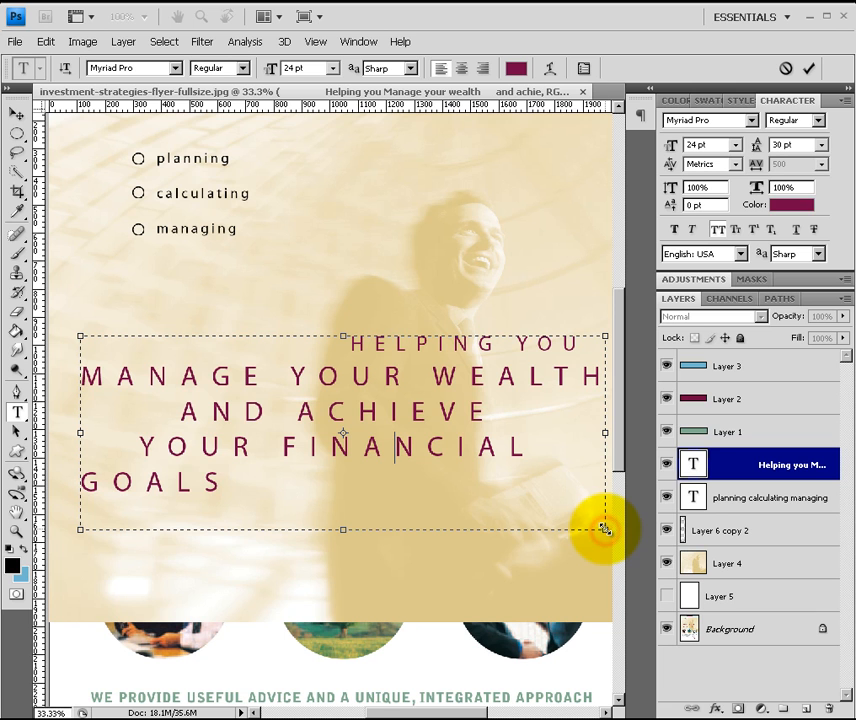
drag(607, 528, 610, 527)
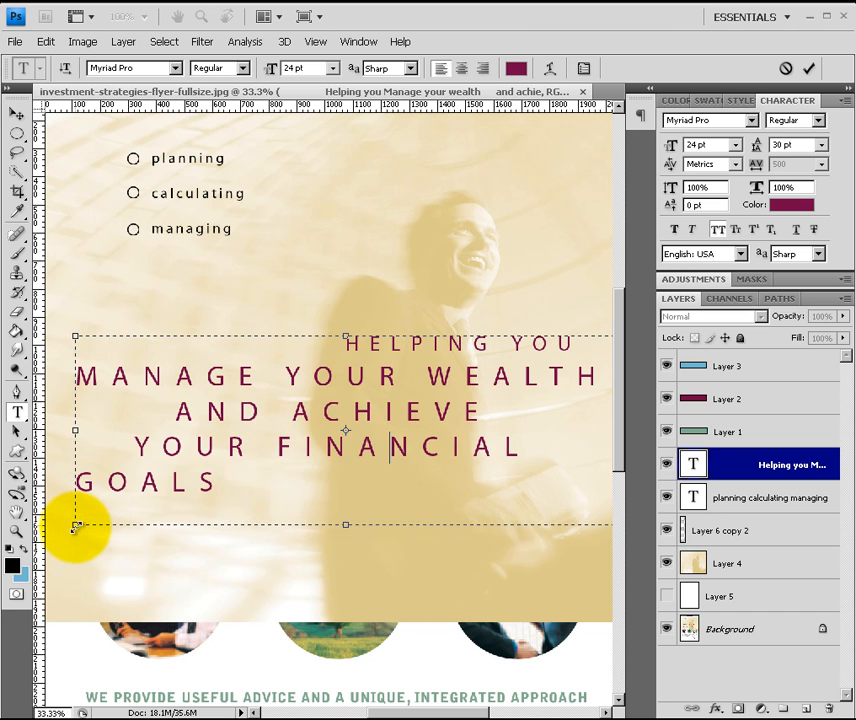
drag(75, 527, 59, 525)
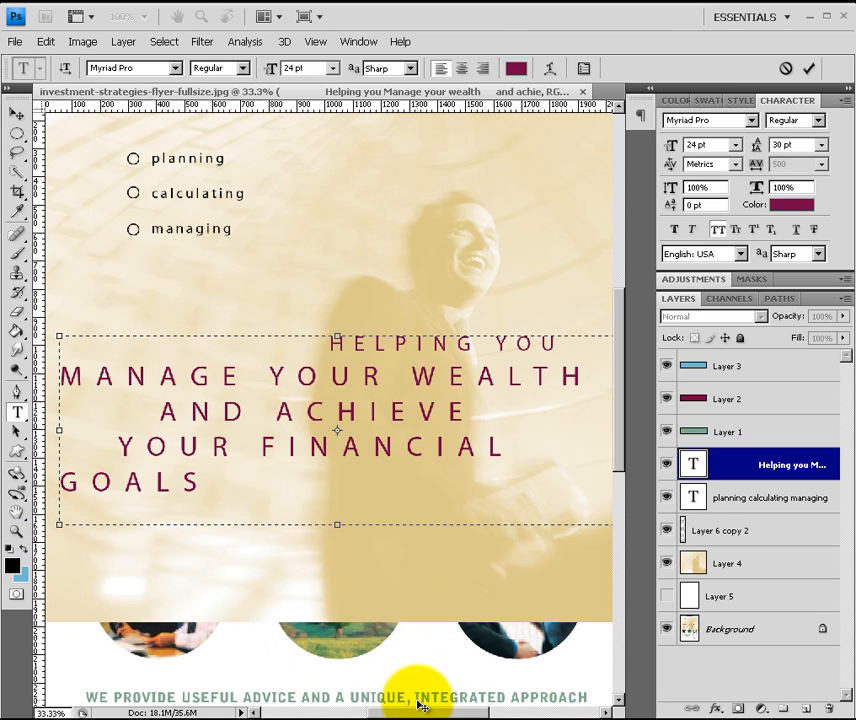
drag(418, 712, 437, 711)
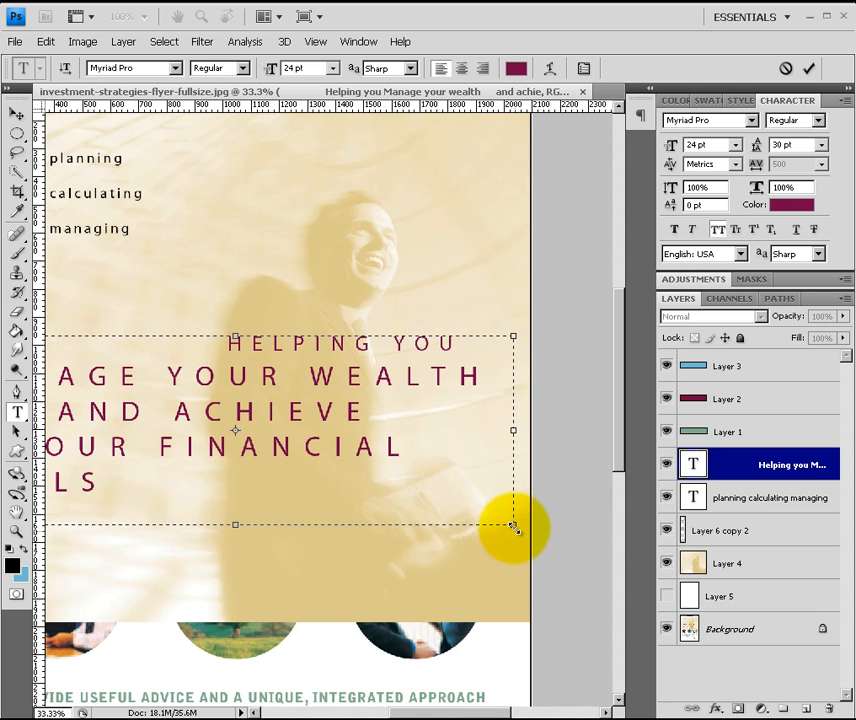
drag(513, 524, 520, 526)
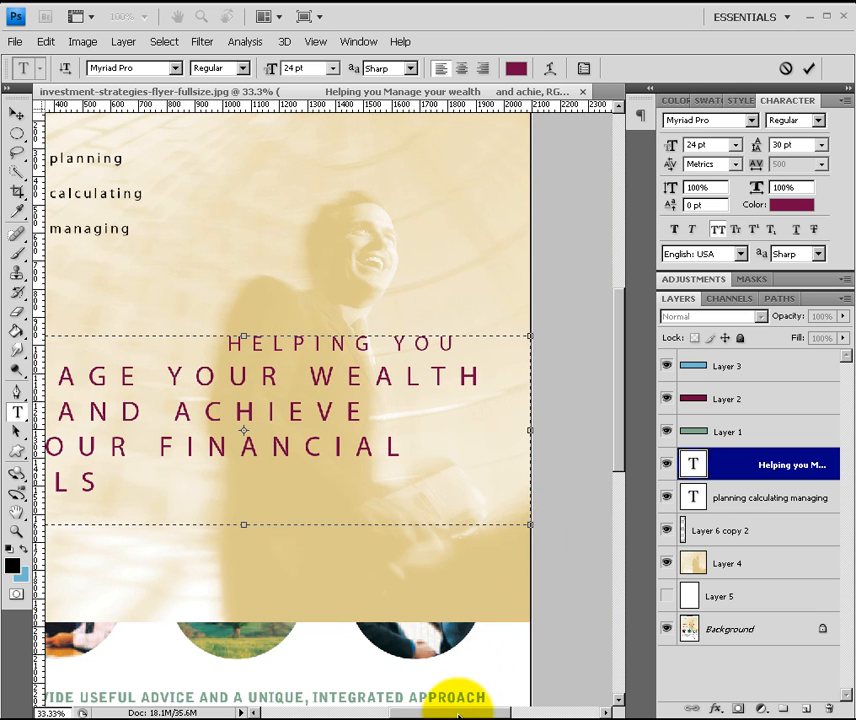
click(532, 523)
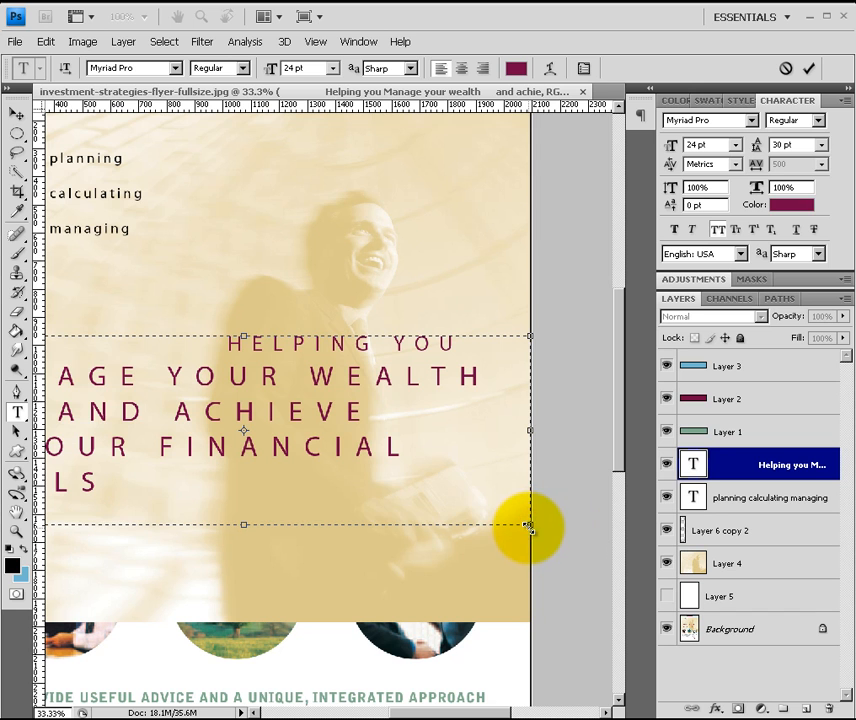
drag(529, 525, 585, 524)
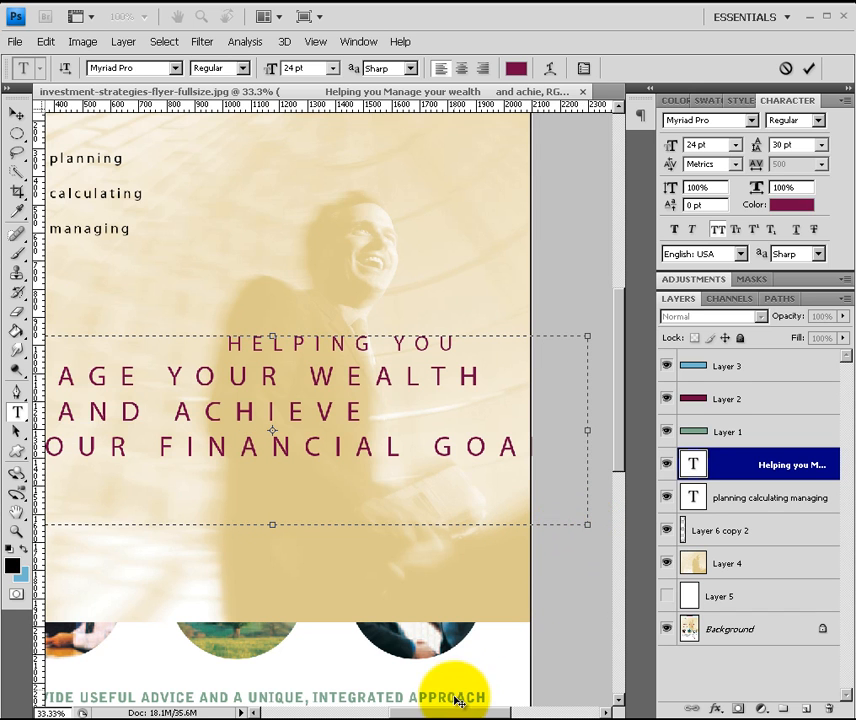
drag(456, 712, 424, 712)
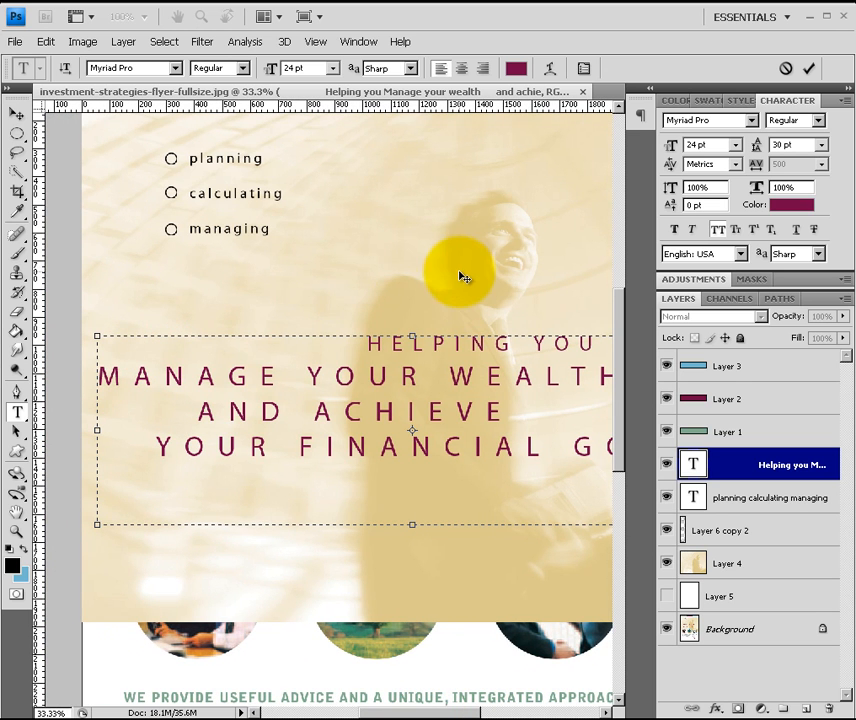
click(809, 69)
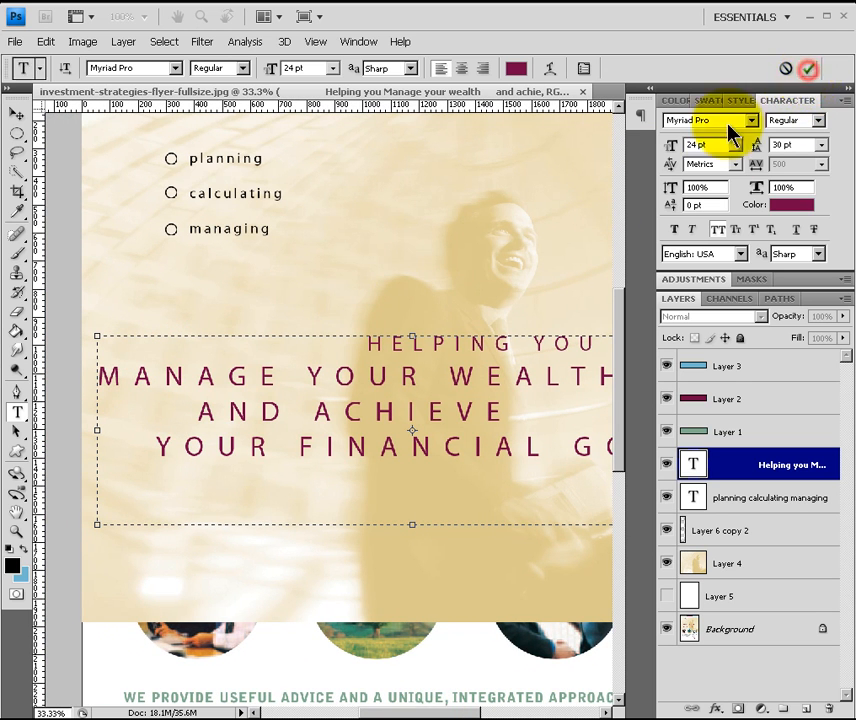
Step: Shift the whole headline text slightly left so its second line starts at the flyer's left edge
key(v)
drag(448, 343, 433, 345)
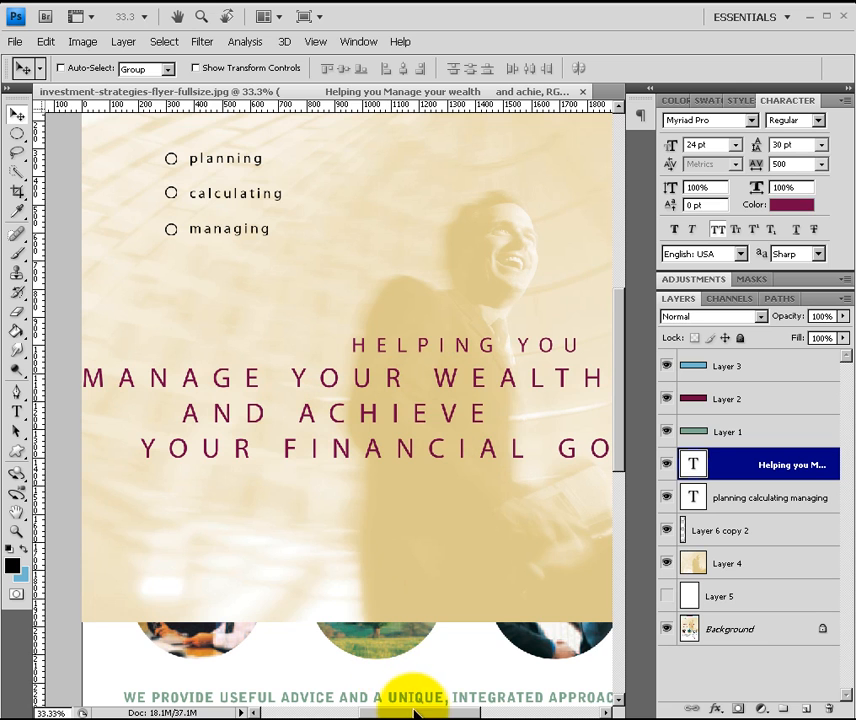
drag(432, 712, 441, 712)
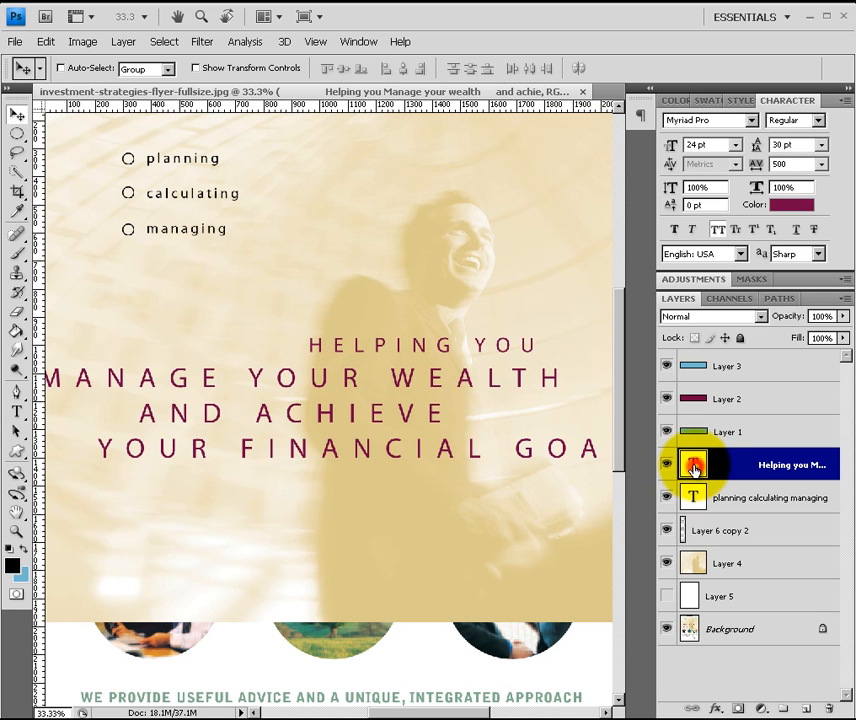
Step: Set the headline's AND ACHIEVE line to 18 pt, the same size as the HELPING YOU line
key(t)
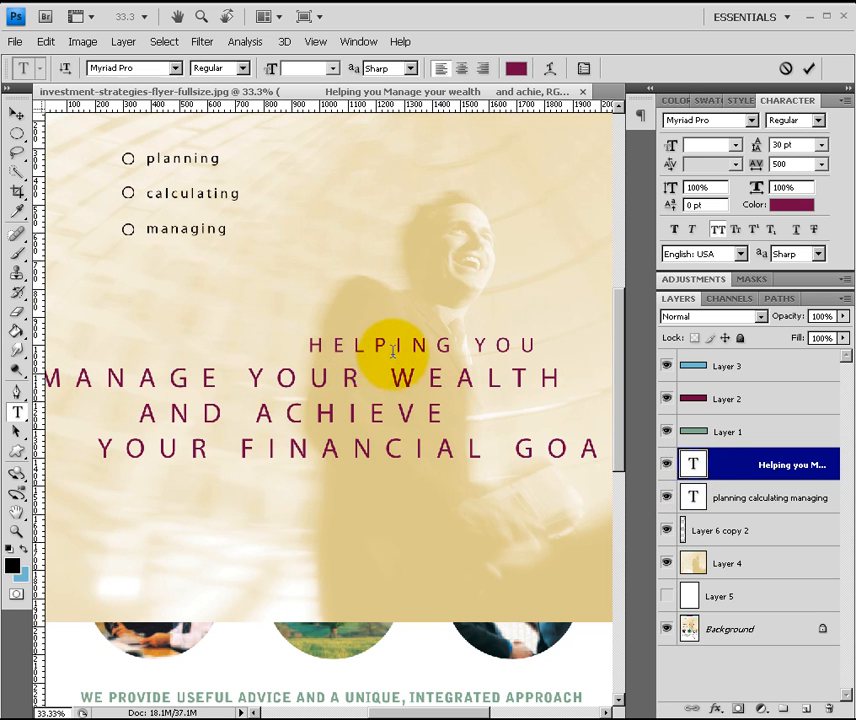
click(402, 346)
drag(428, 347, 402, 343)
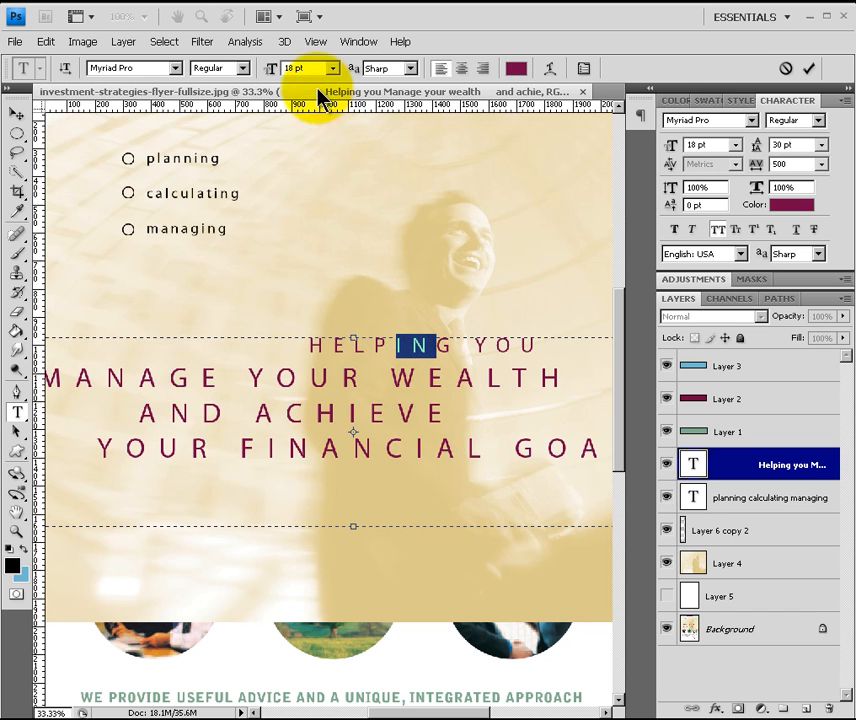
click(412, 445)
drag(450, 409, 106, 413)
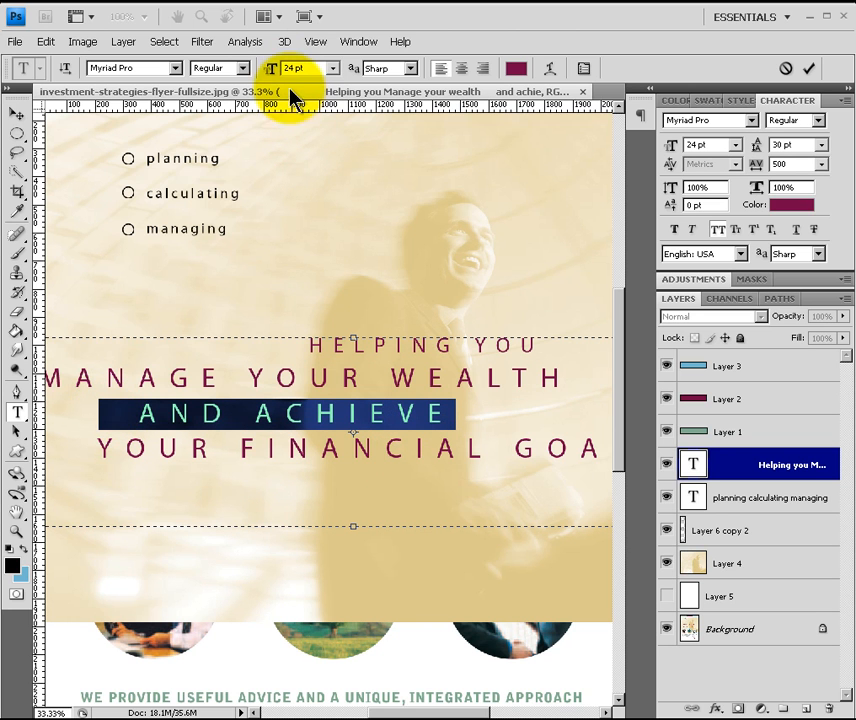
click(333, 70)
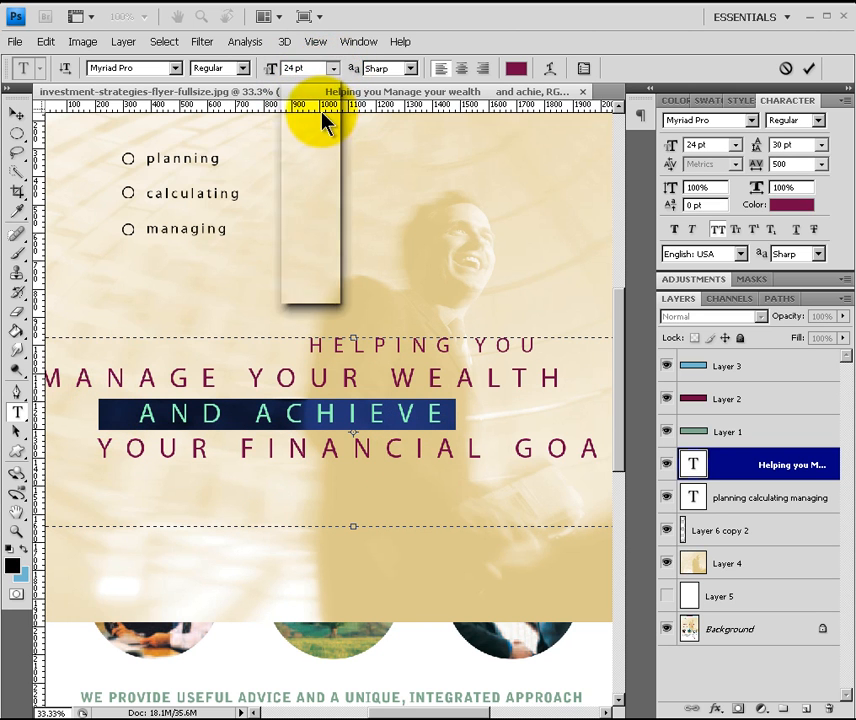
click(305, 207)
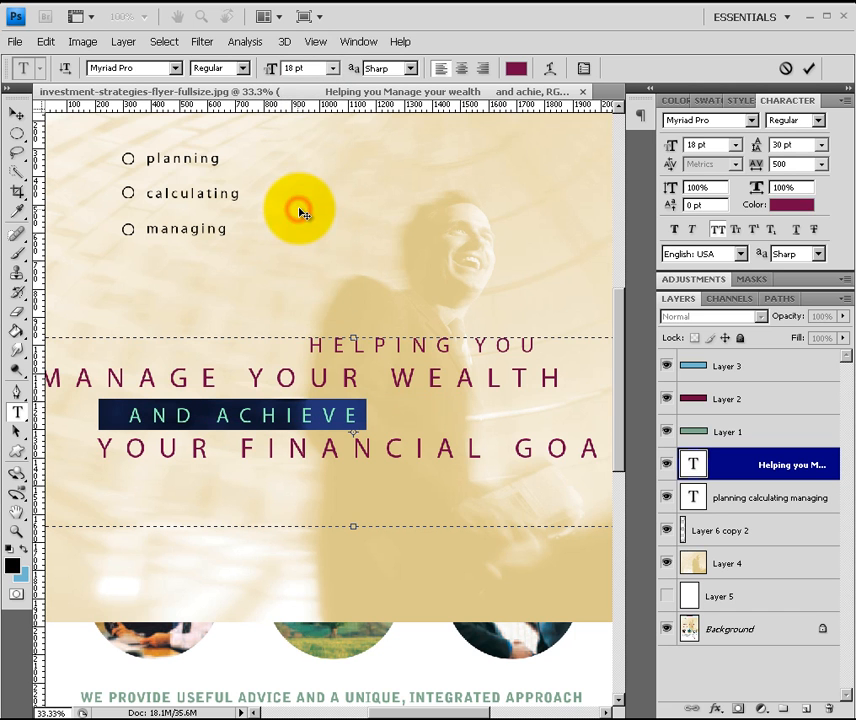
click(267, 410)
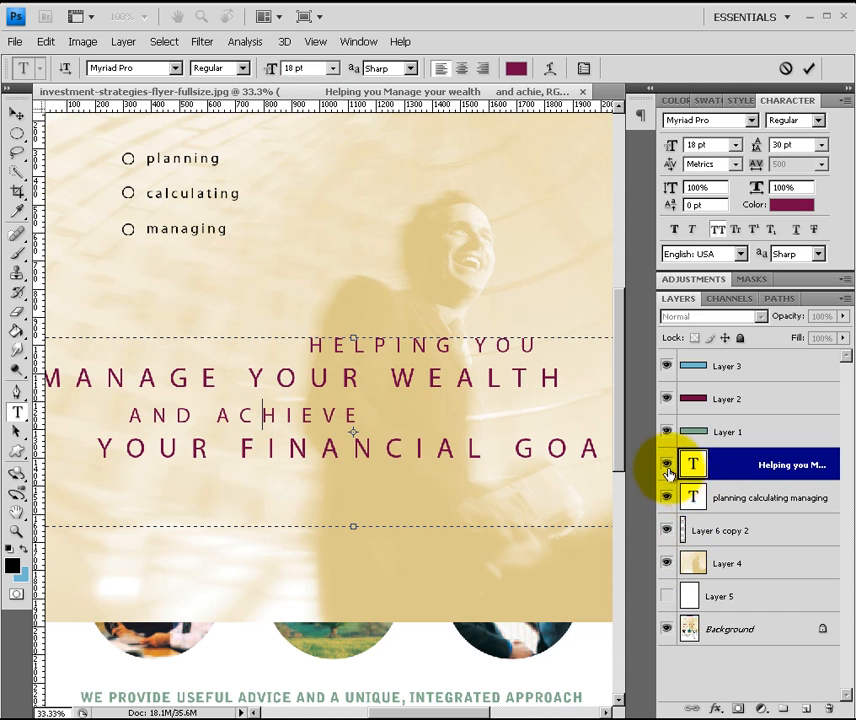
Step: Hide Layer 4 to compare with the flyer's original headline, and set the new headline's tracking to 400
click(666, 566)
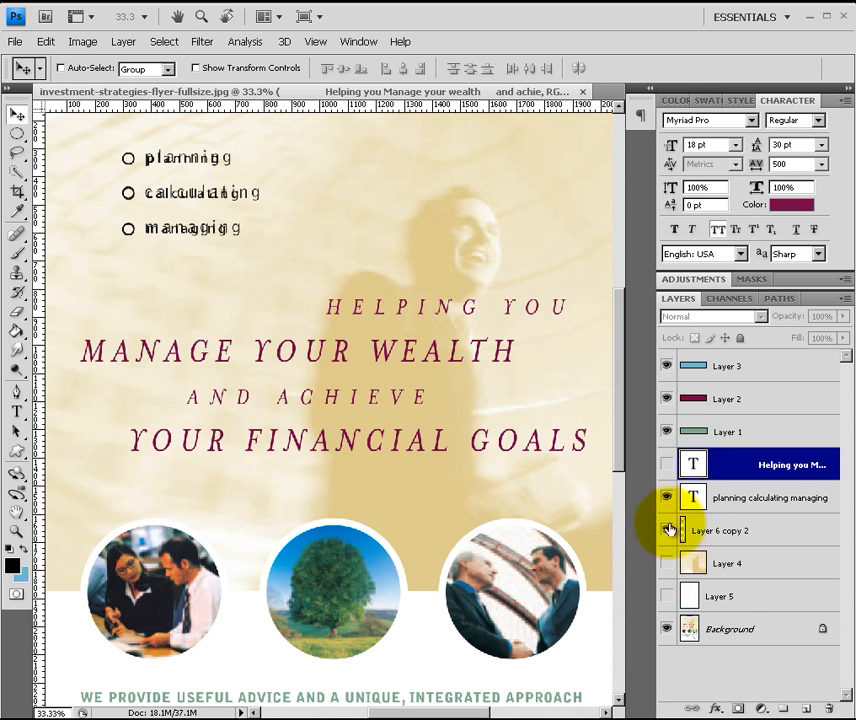
click(666, 466)
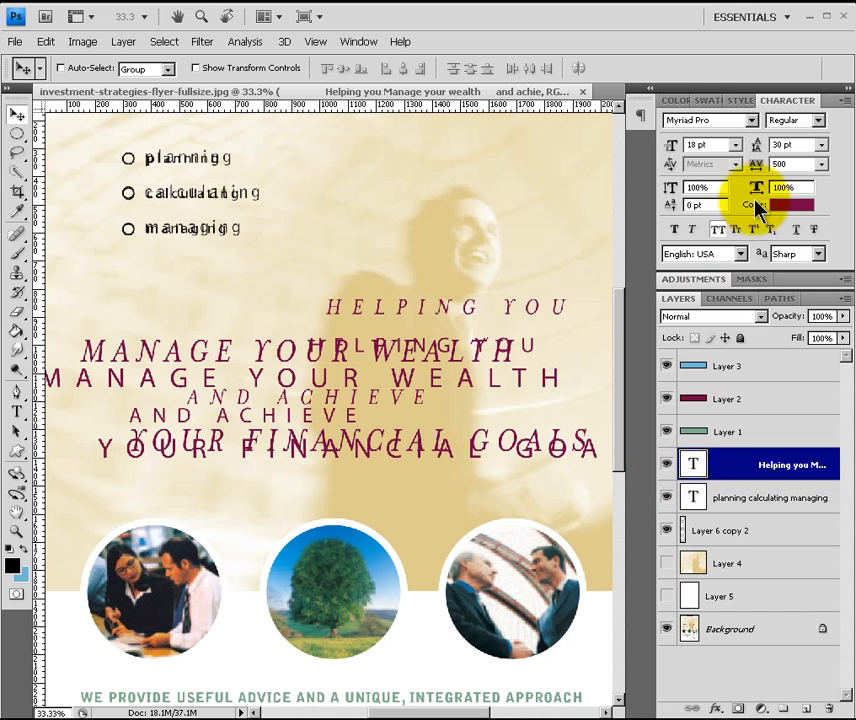
click(812, 164)
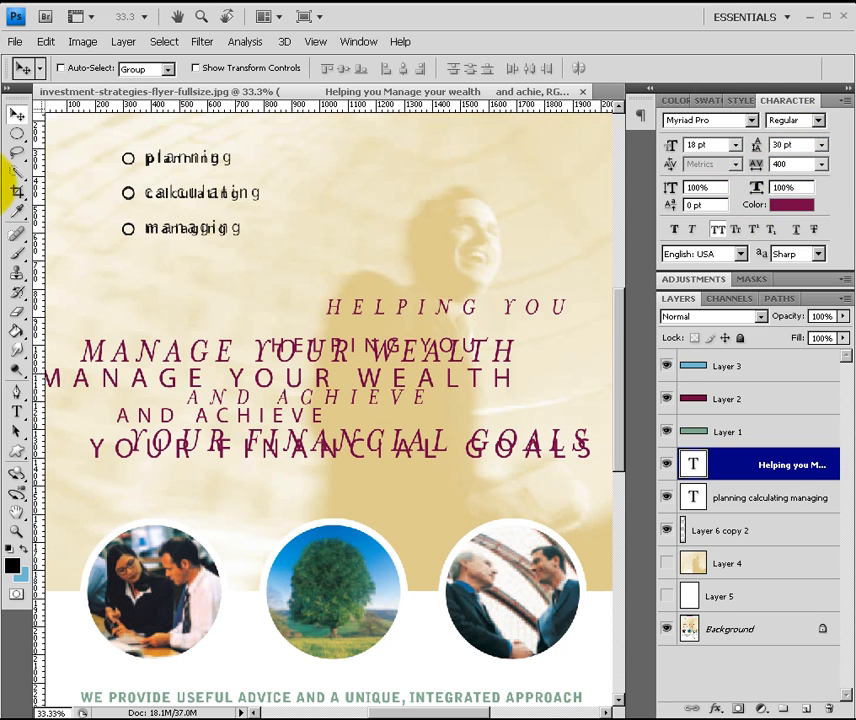
Step: Move the headline so HELPING YOU overlays the original's first line, and set its leading to 40 pt to match the original line spacing
drag(225, 374, 269, 346)
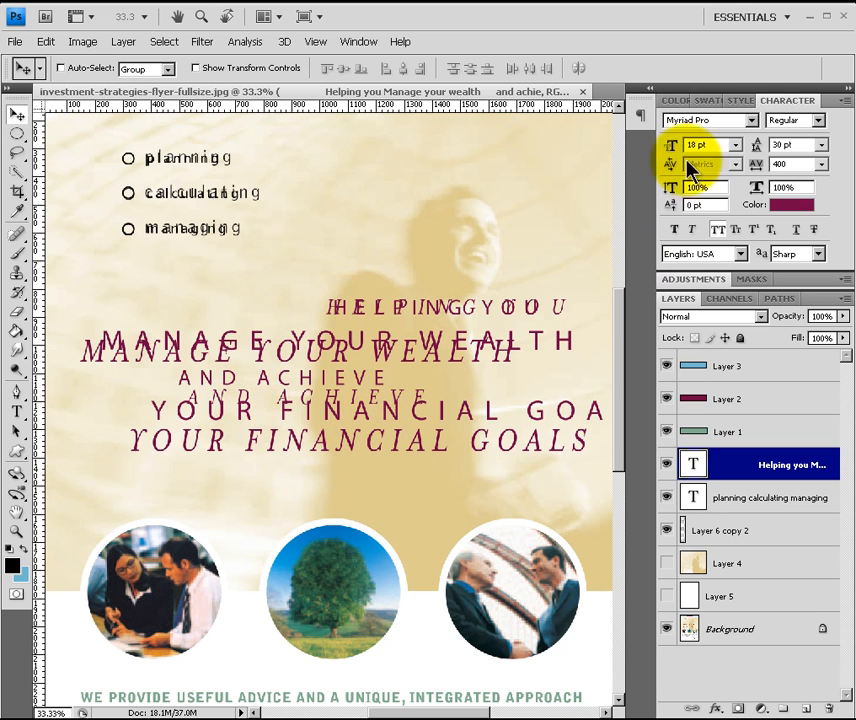
click(823, 146)
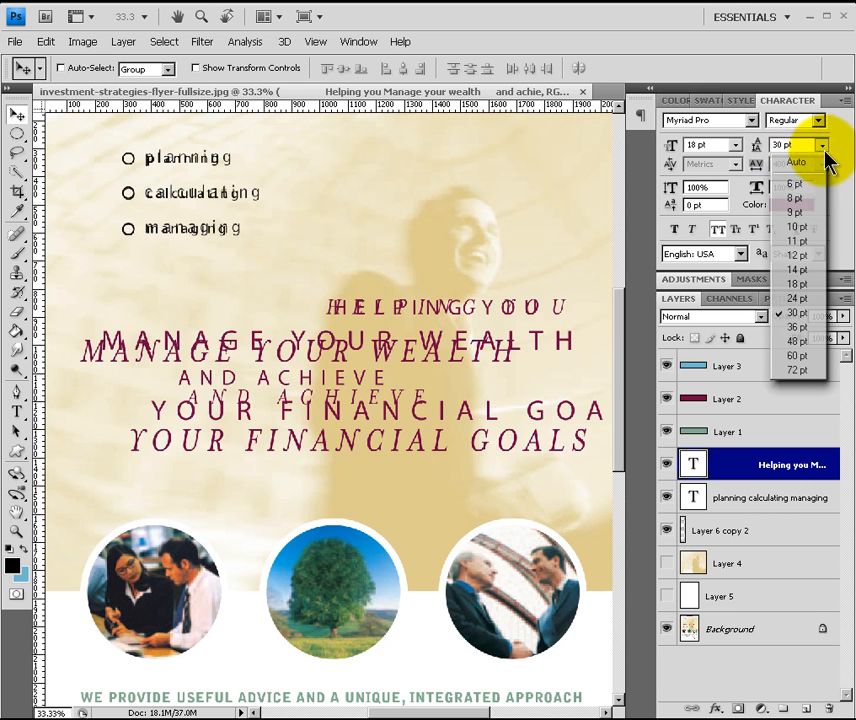
click(795, 341)
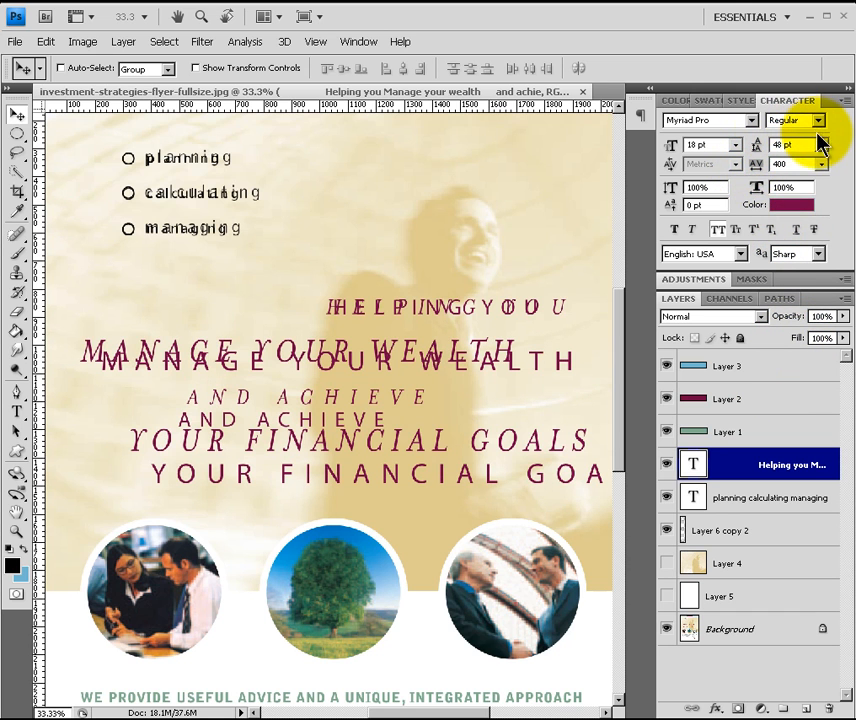
click(820, 145)
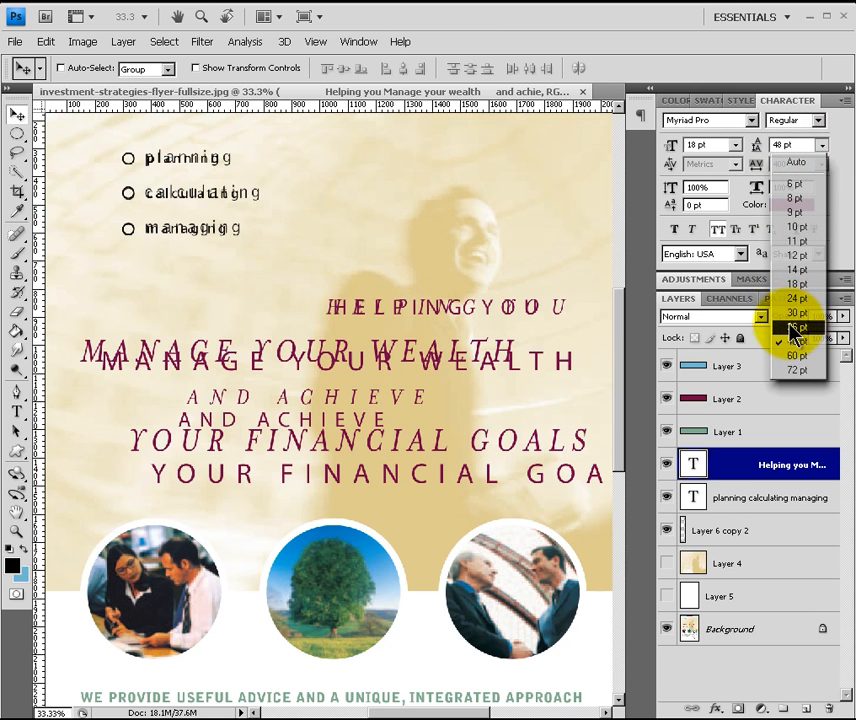
click(790, 327)
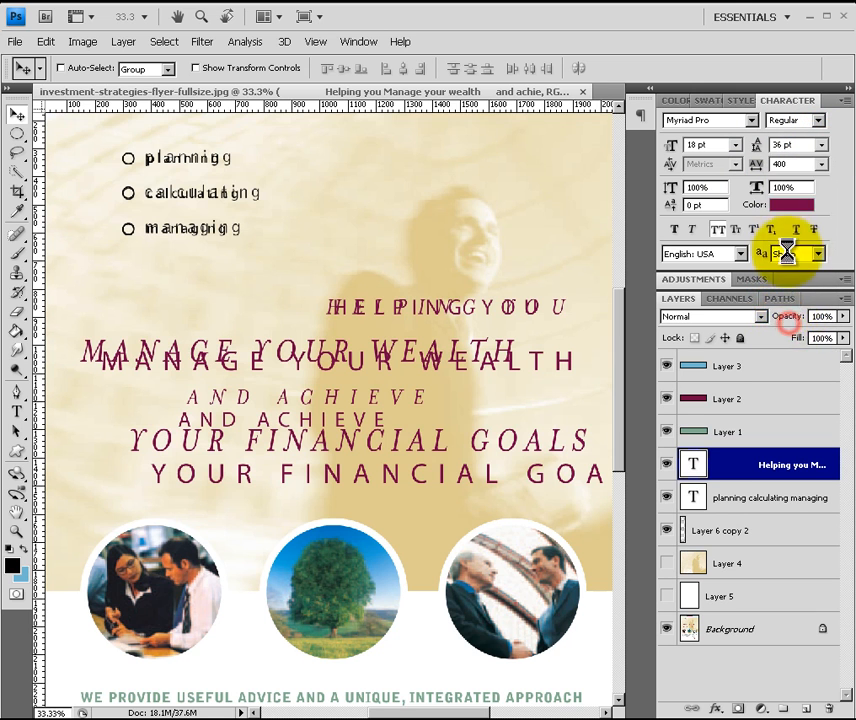
click(790, 144)
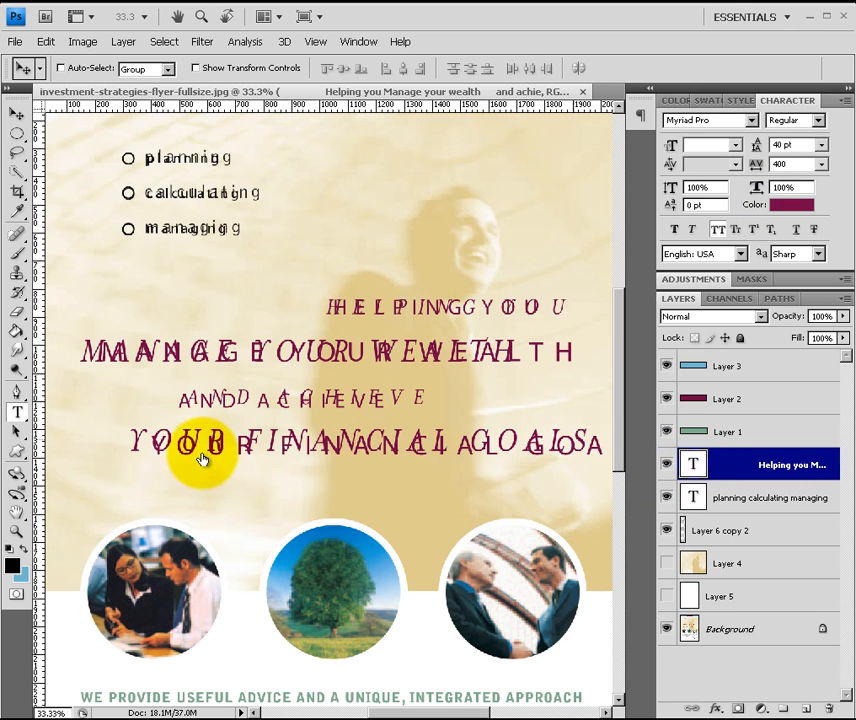
Step: Remove leading spaces before YOUR FINANCIAL GOALS so the line starts where the original does, and commit the text
key(t)
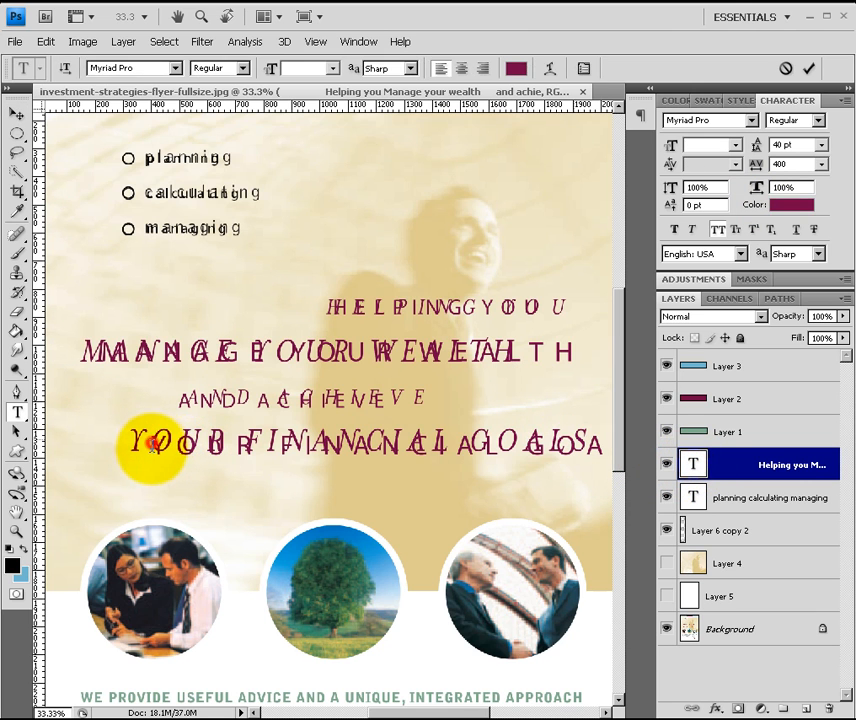
click(155, 447)
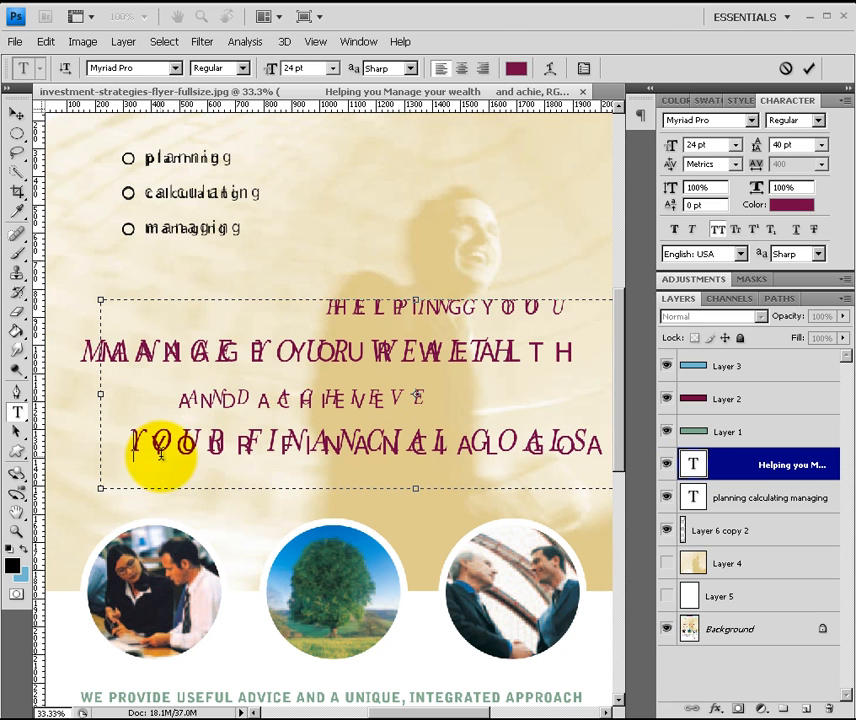
key(BackSpace)
key(BackSpace)
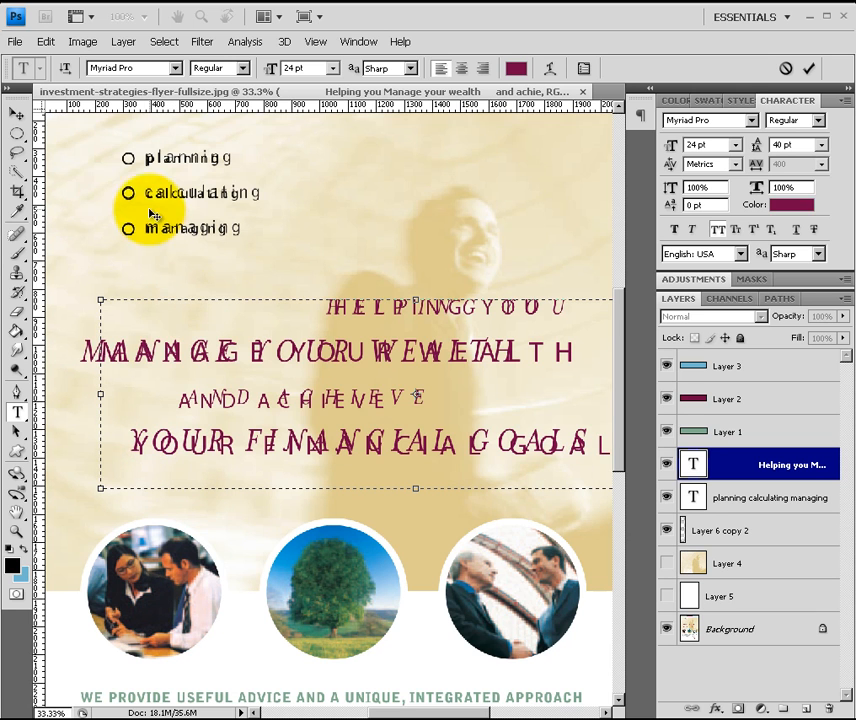
click(251, 303)
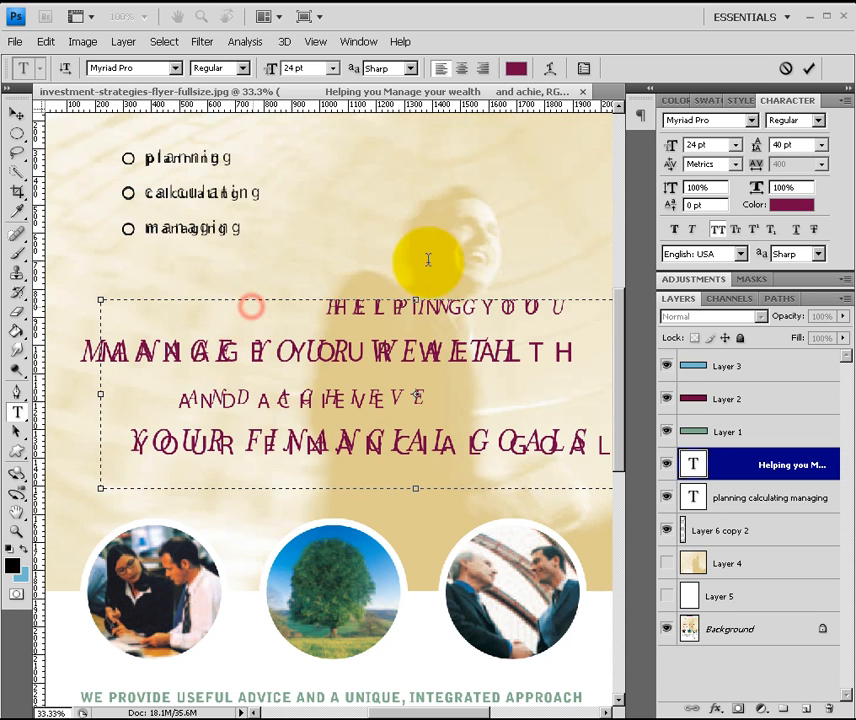
click(811, 74)
key(v)
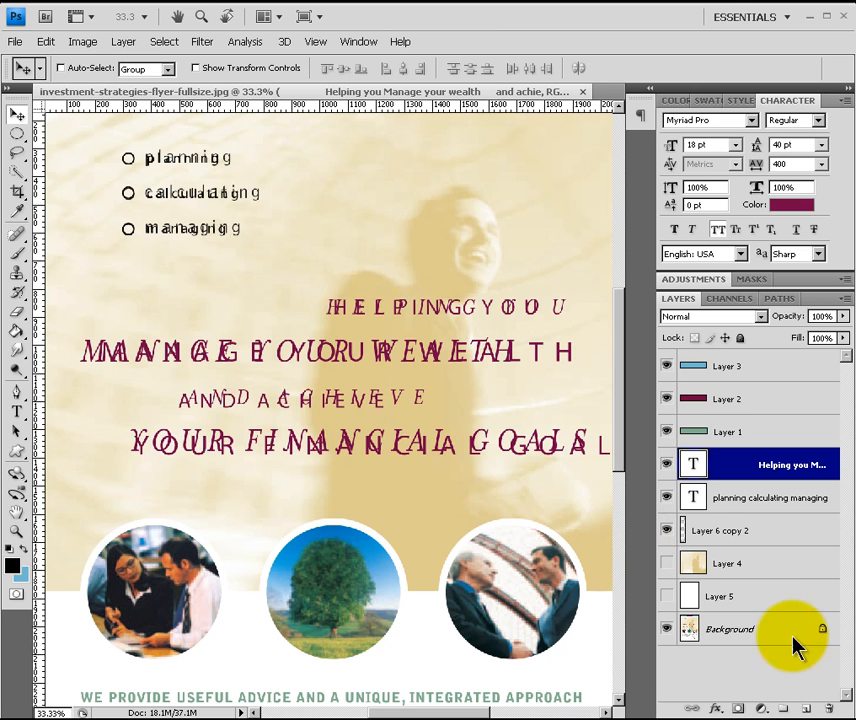
Step: Show Layer 4 again and shift the headline slightly left and down so GOALS fits inside the flyer's right edge
click(667, 564)
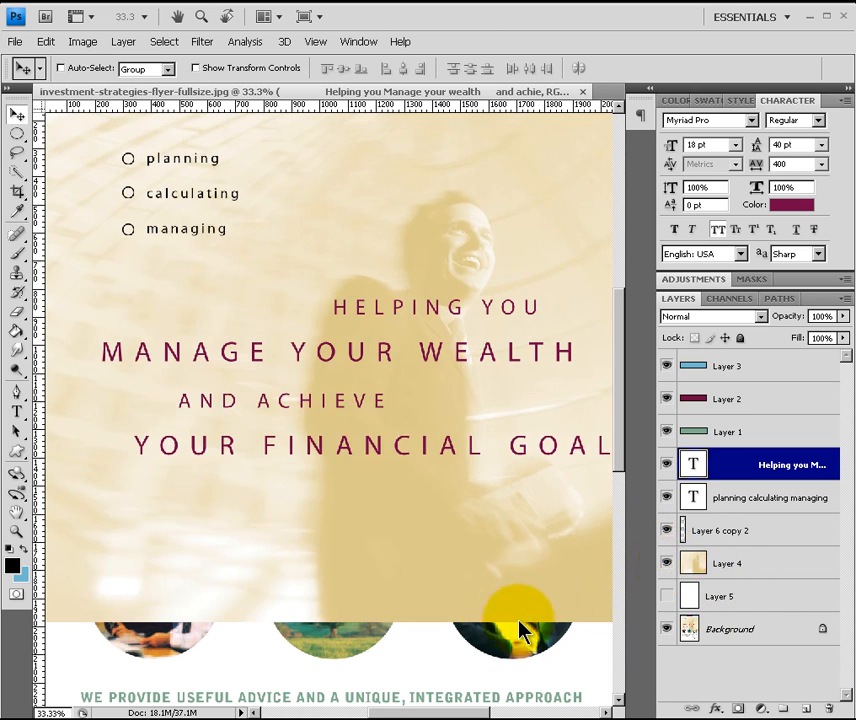
drag(450, 710, 461, 710)
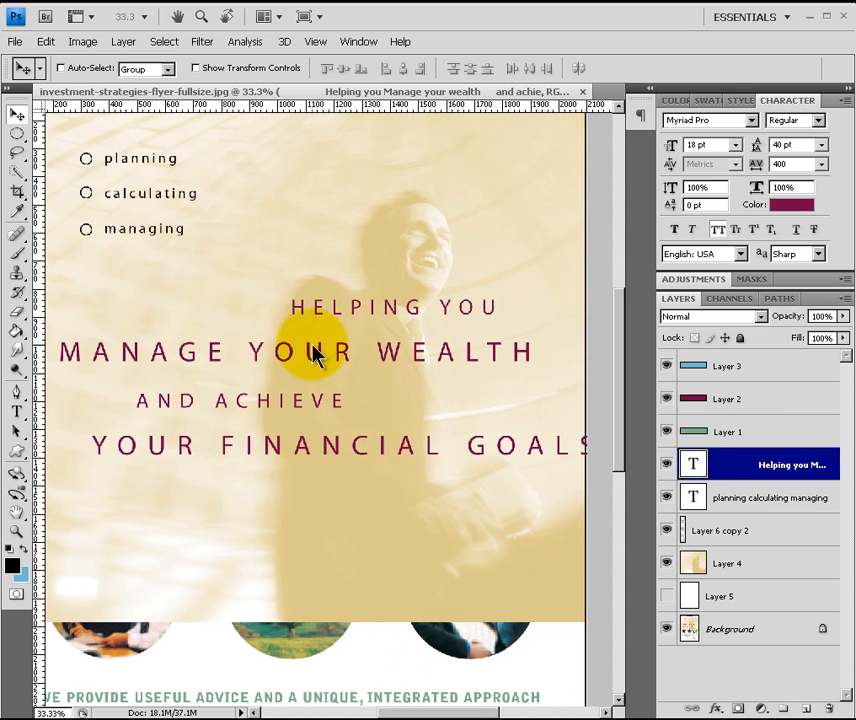
drag(345, 357, 334, 355)
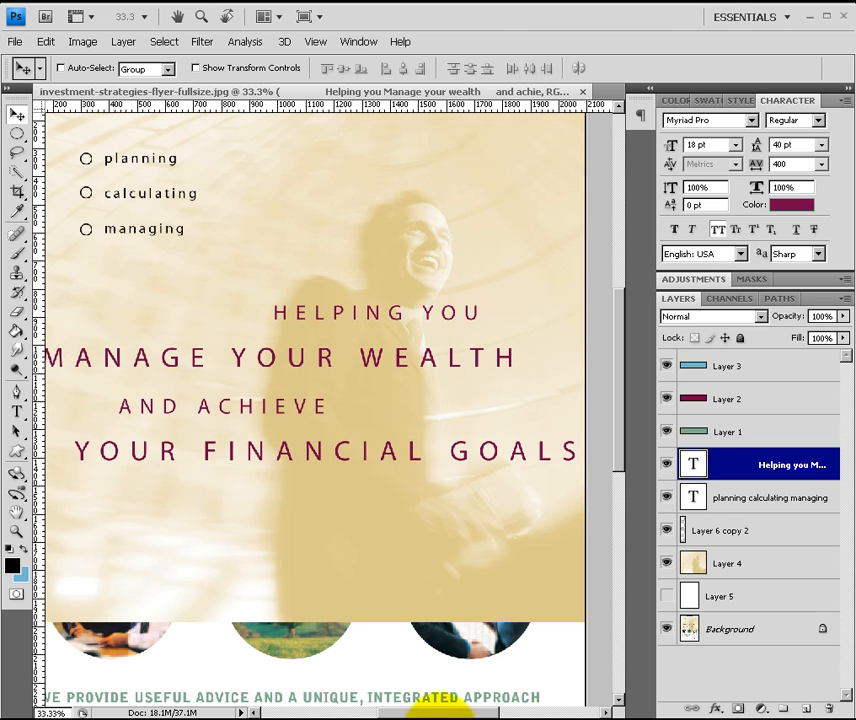
mouse_move(440, 713)
mouse_down()
mouse_move(428, 712)
mouse_move(437, 713)
mouse_up()
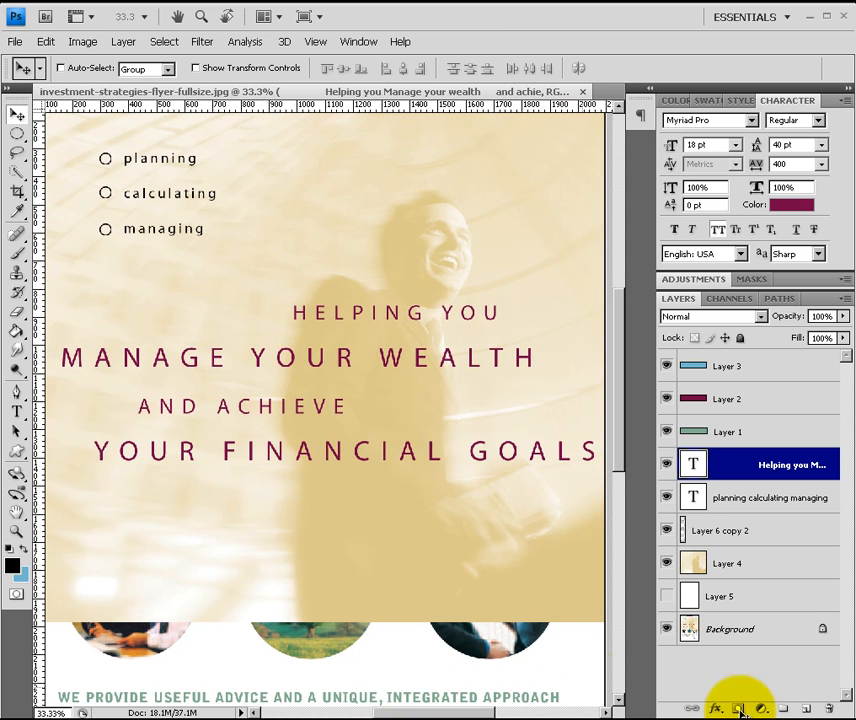